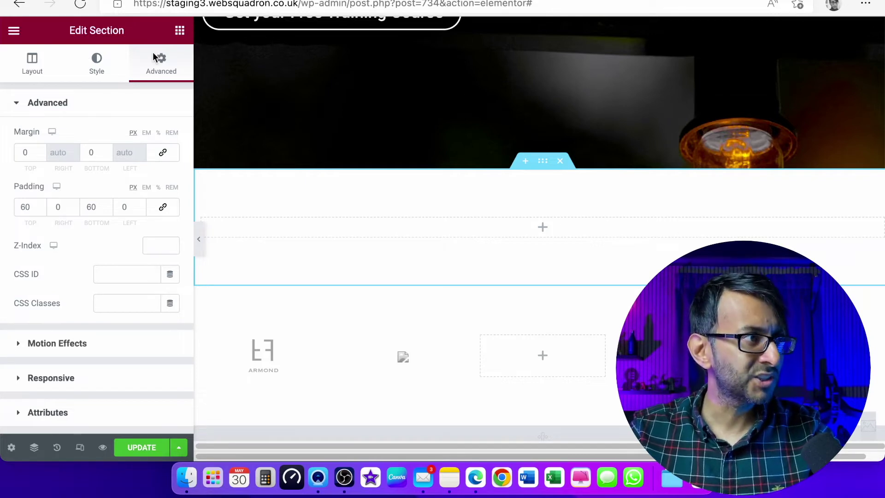
Step: Open the Elements widget panel from the grid icon at the top of the Elementor side panel
left_click(179, 33)
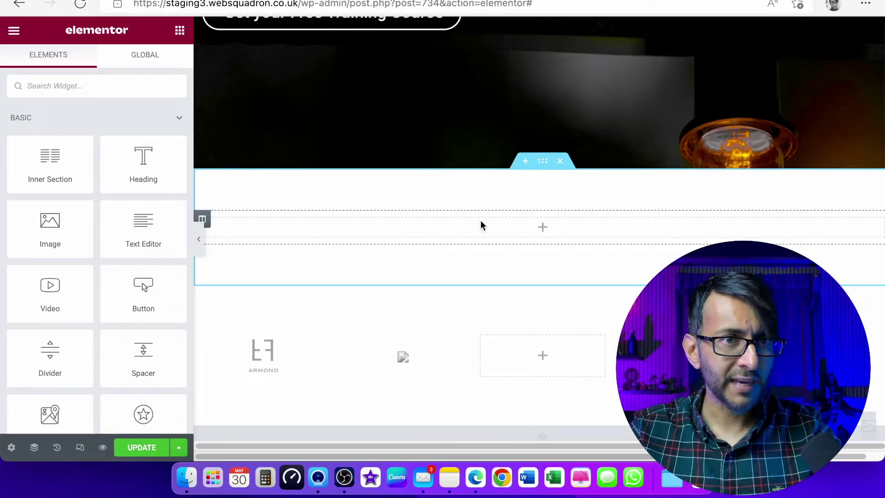
Step: Drag a Testimonial Carousel into the empty section and delete slide items #2 and #3
type("test")
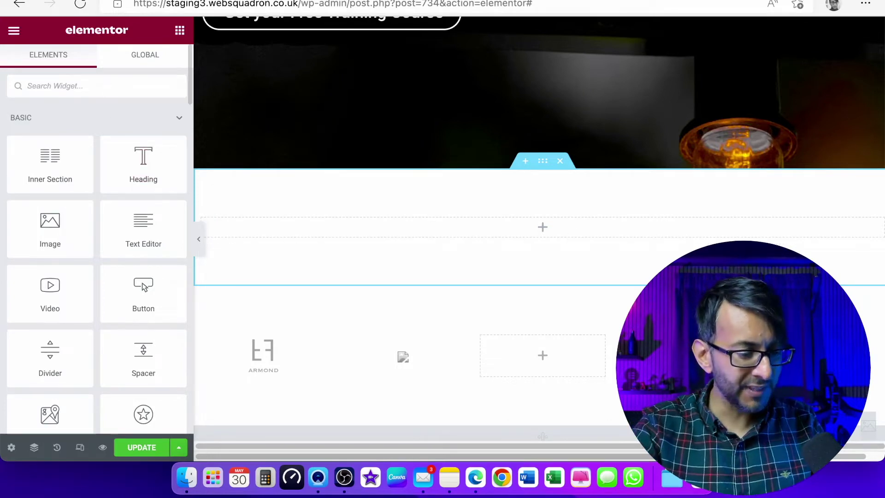
left_click_drag(71, 196, 566, 230)
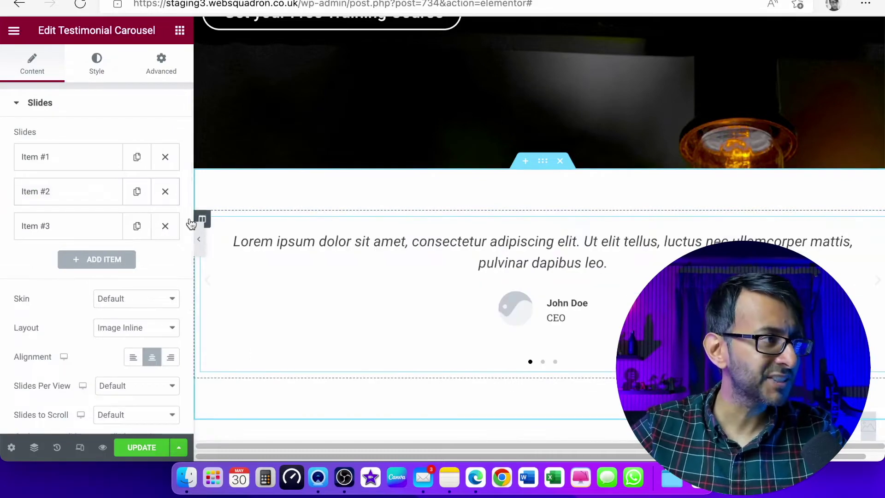
left_click(165, 226)
left_click(166, 191)
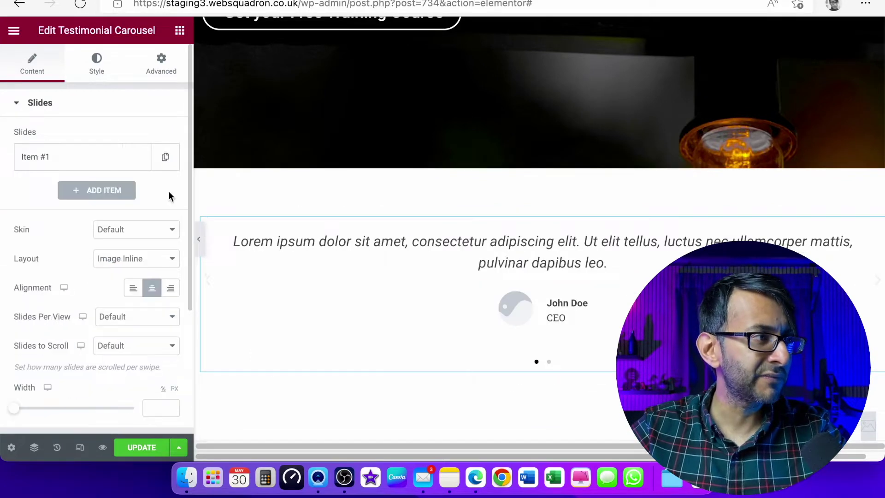
Step: Clear Item #1's placeholder quote, name 'John Doe' and title 'CEO'
left_click(69, 157)
left_click(116, 241)
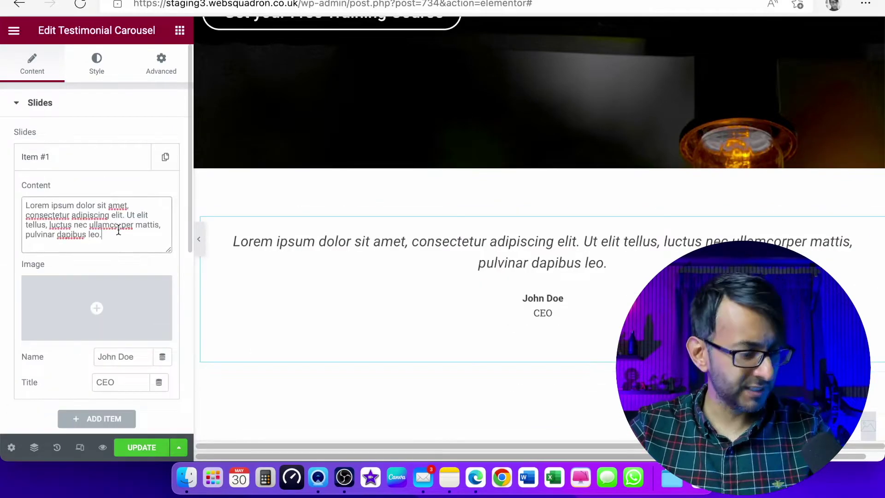
key("super+a")
key("BackSpace")
left_click_drag(137, 350, 43, 352)
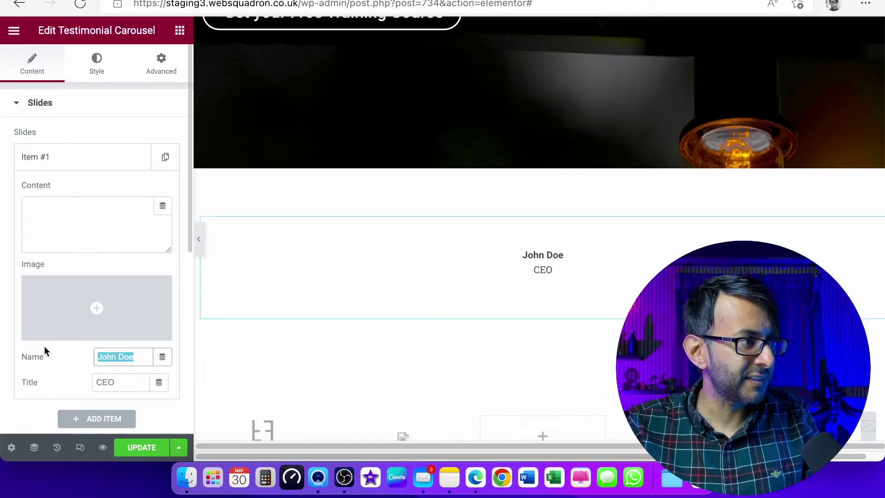
key("BackSpace")
left_click_drag(118, 383, 81, 382)
key("BackSpace")
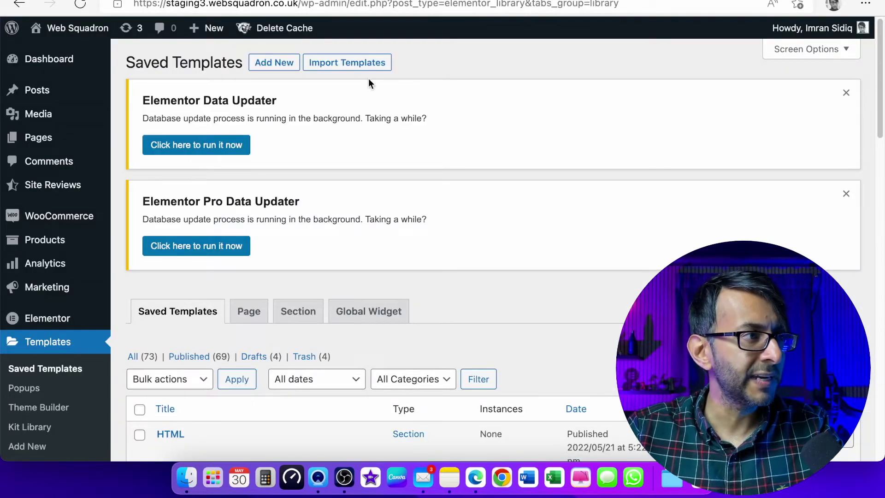
Step: Create a new Section-type template named 'Post1'
left_click(282, 63)
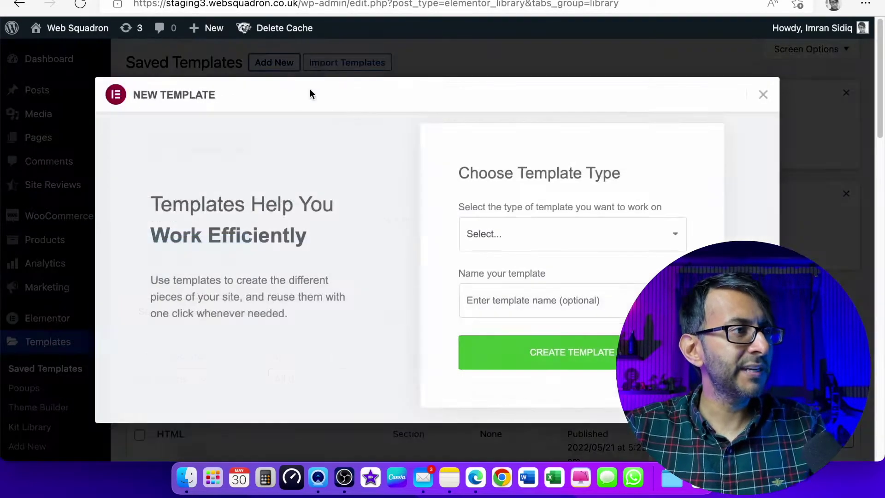
left_click(511, 241)
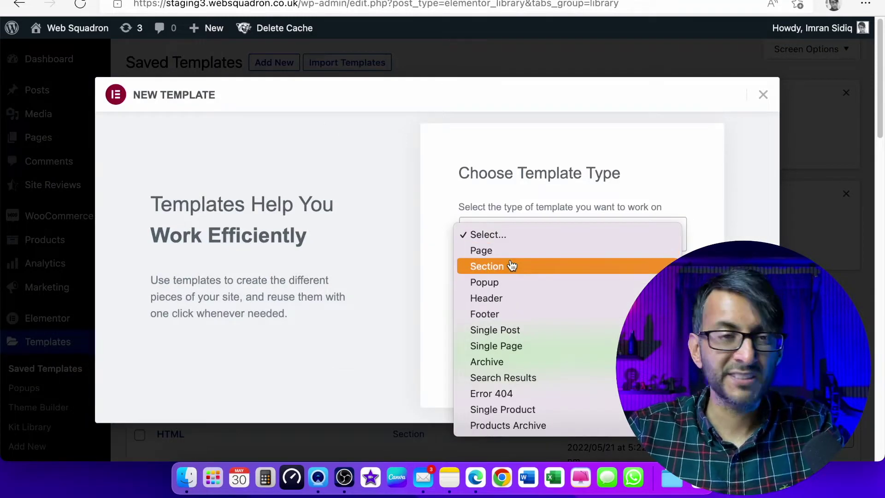
left_click(511, 266)
left_click(512, 301)
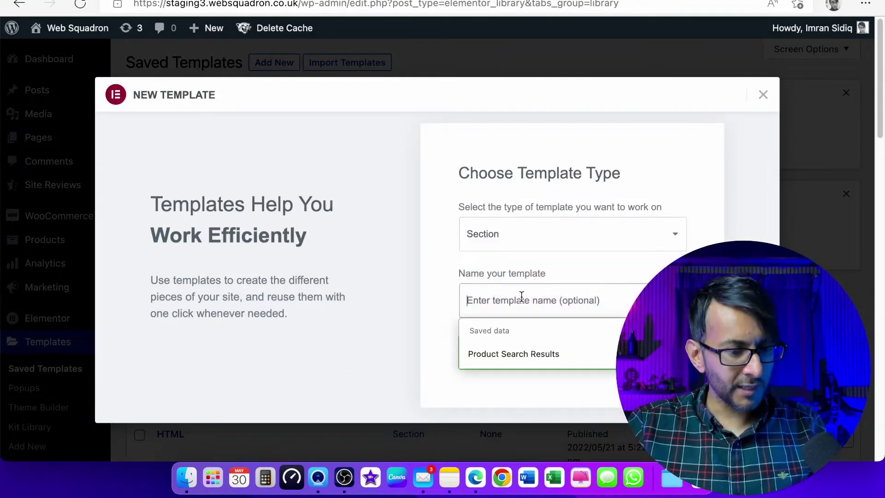
type("Post1")
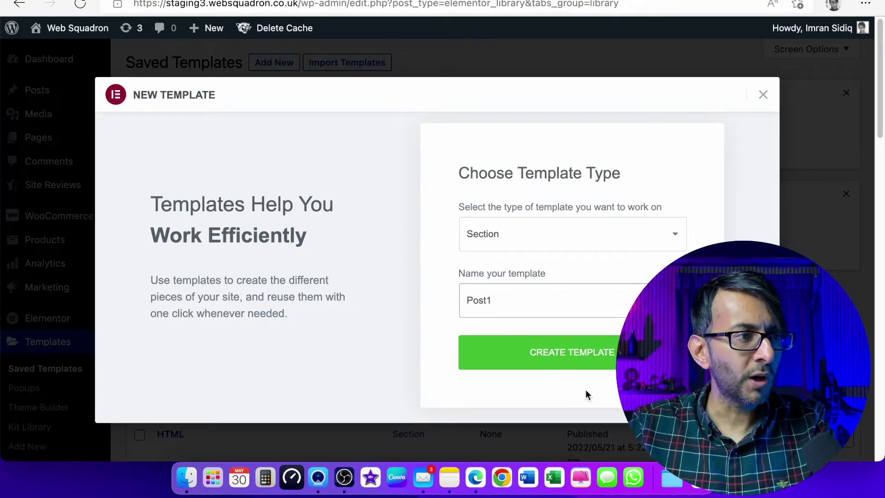
left_click(593, 358)
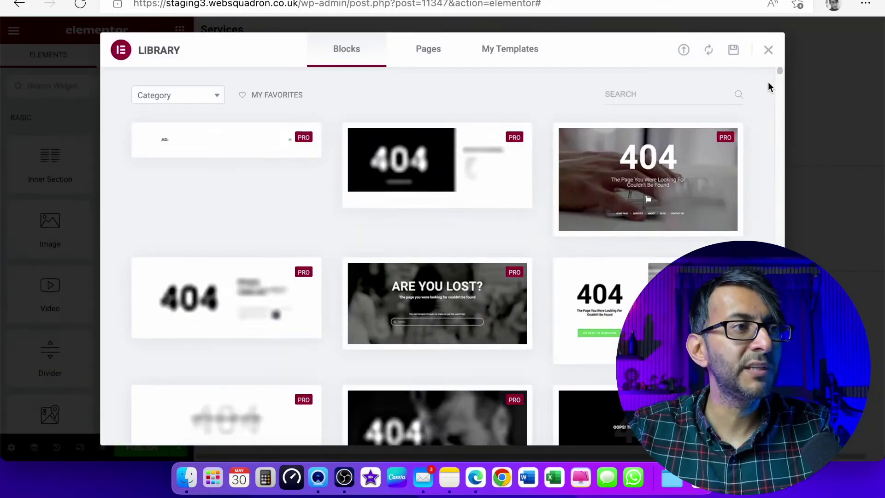
Step: Close the template library and drop a Posts widget into the Post1 template
left_click(768, 52)
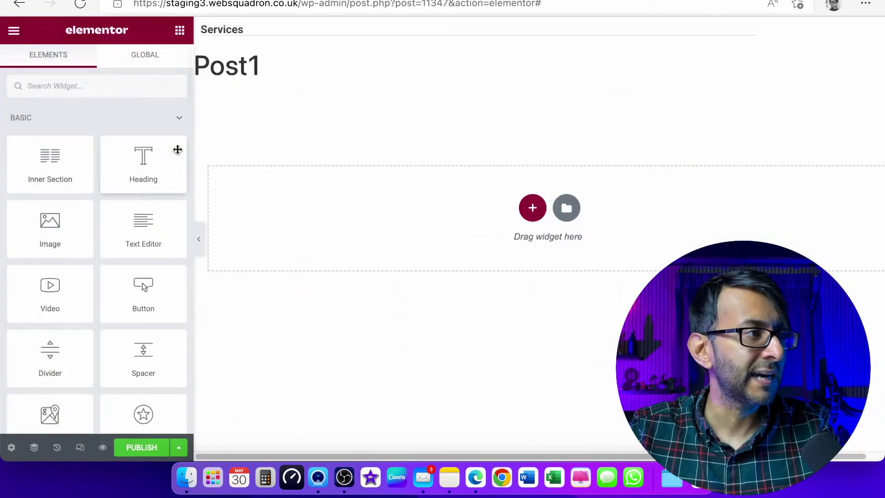
type("post")
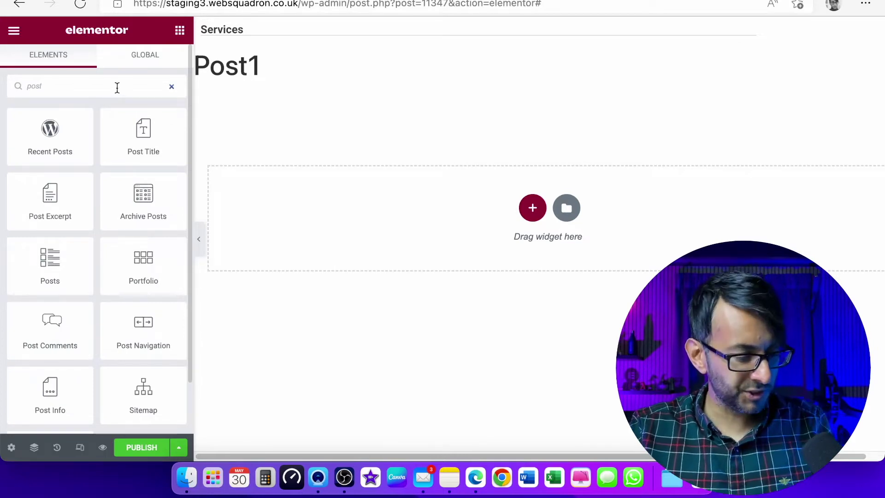
type("s")
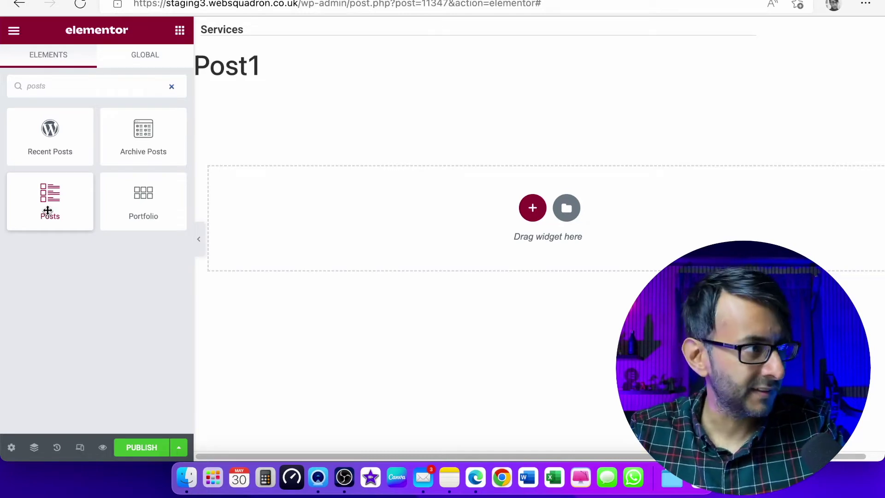
left_click_drag(48, 211, 394, 216)
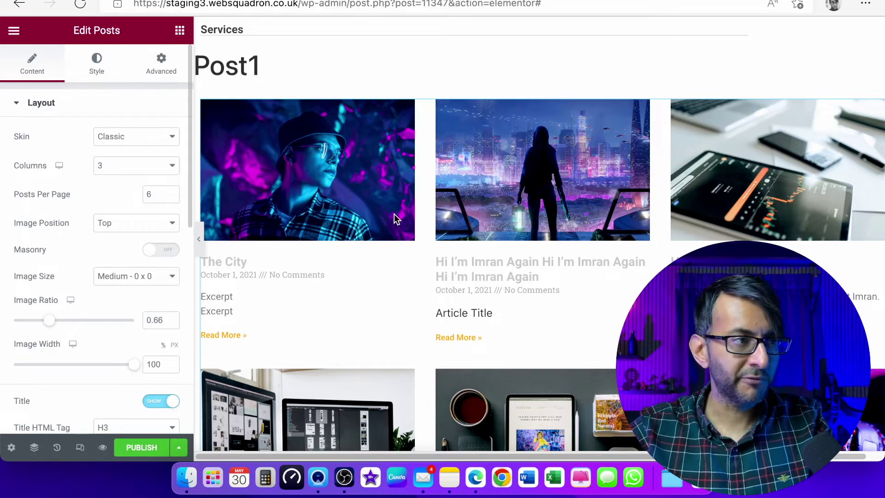
Step: Keep the Posts grid at 3 columns, set Excerpt to Hide, and expand Query
left_click(128, 171)
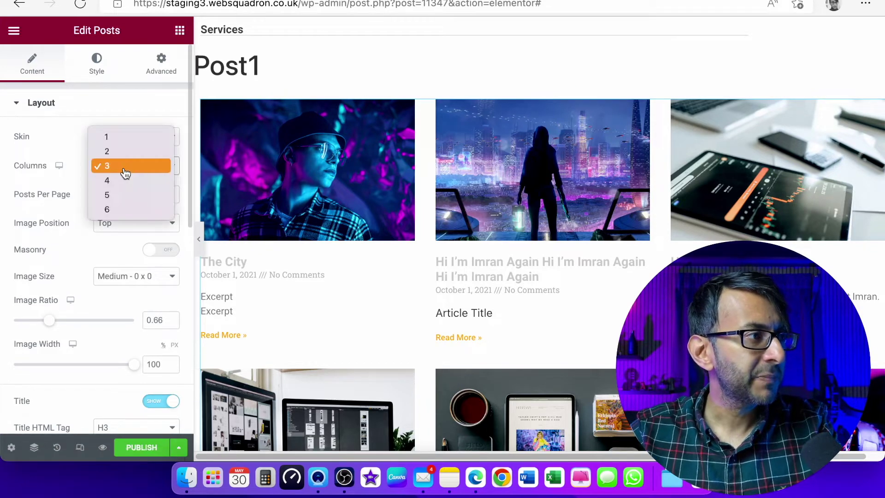
left_click(95, 401)
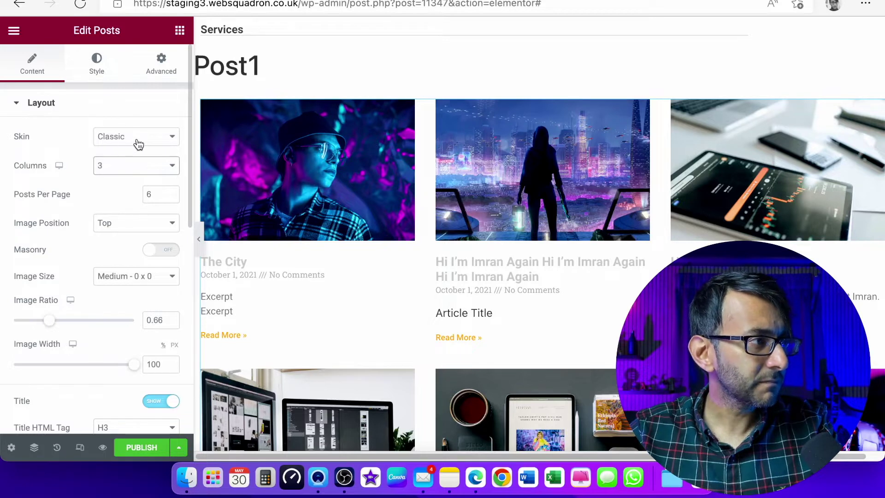
scroll(111, 258, "down", 7)
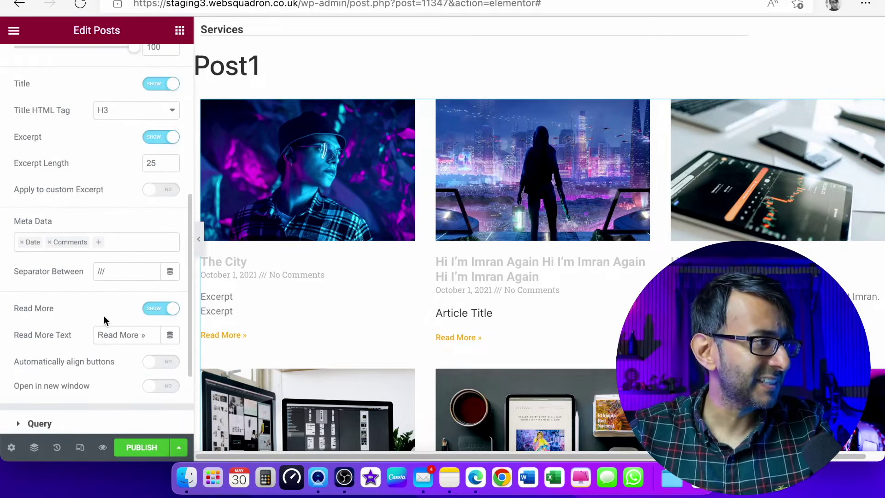
scroll(111, 322, "down", 3)
scroll(118, 264, "up", 5)
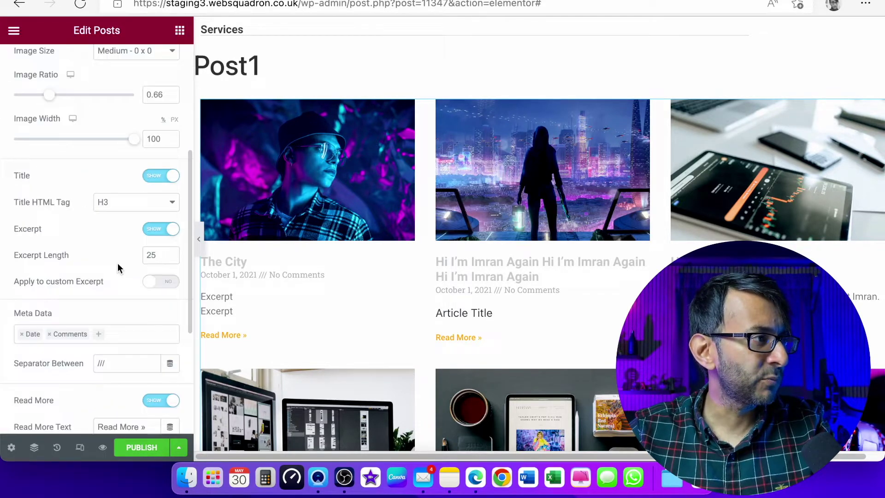
left_click(159, 229)
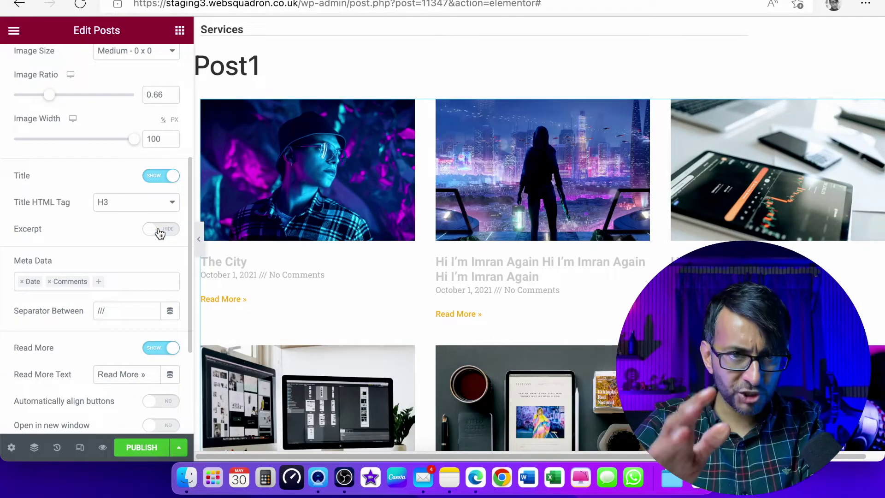
scroll(88, 332, "down", 5)
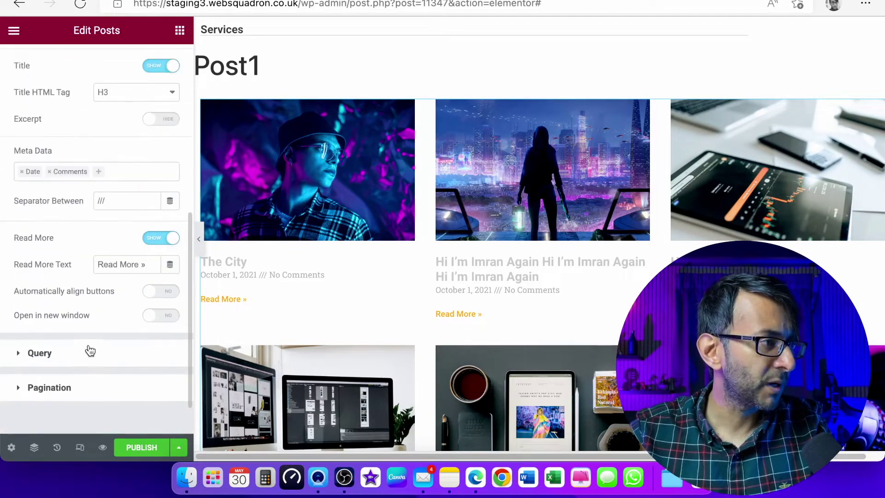
left_click(87, 354)
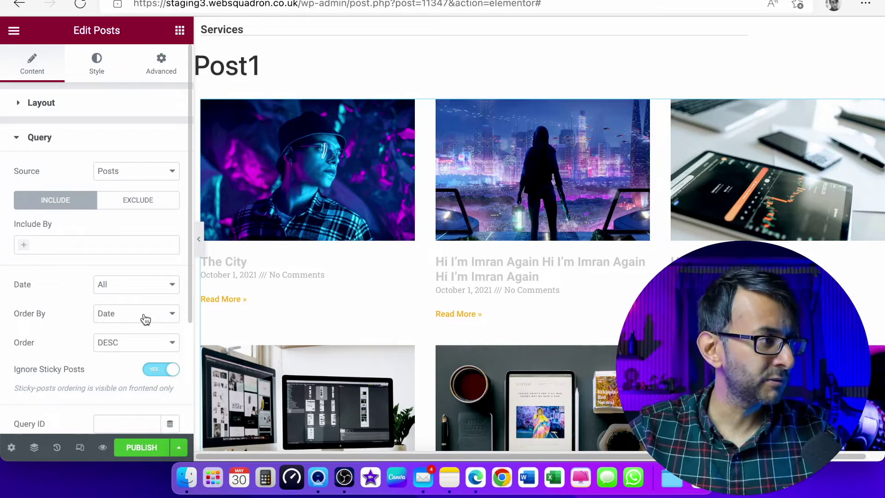
Step: Set Posts Per Page from 6 to 1 and publish the Post1 template
left_click(41, 102)
left_click_drag(152, 194, 125, 196)
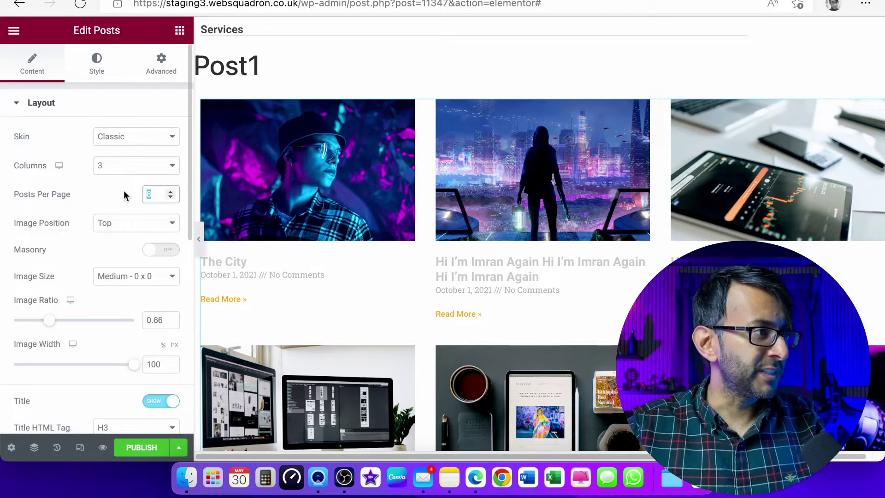
type("1")
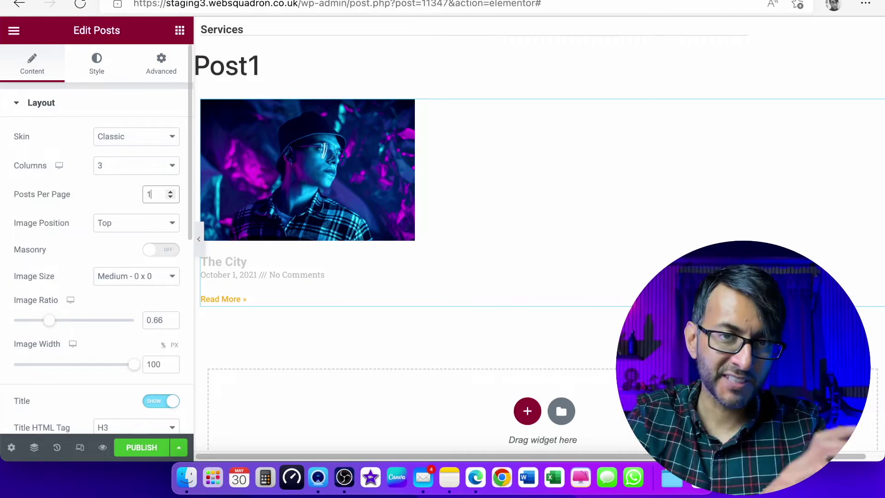
left_click(152, 447)
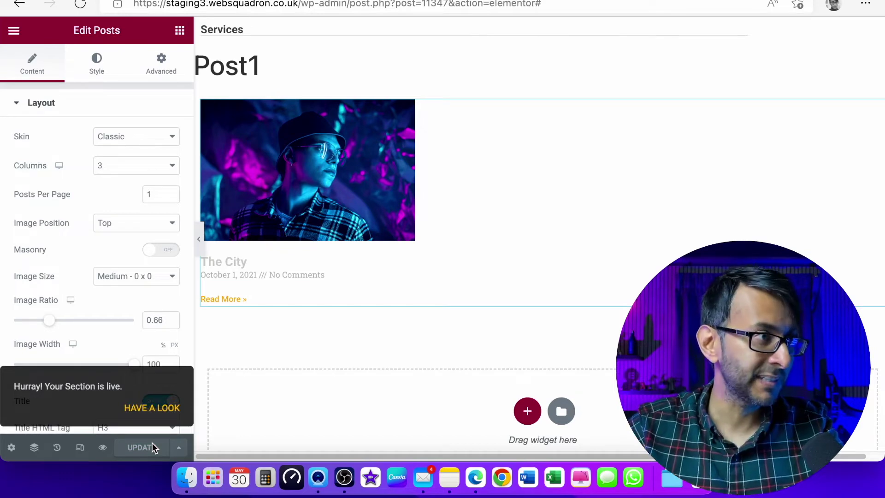
Step: Return to WordPress admin's Saved Templates list and duplicate the Post1 template
left_click_drag(346, 3, 774, 23)
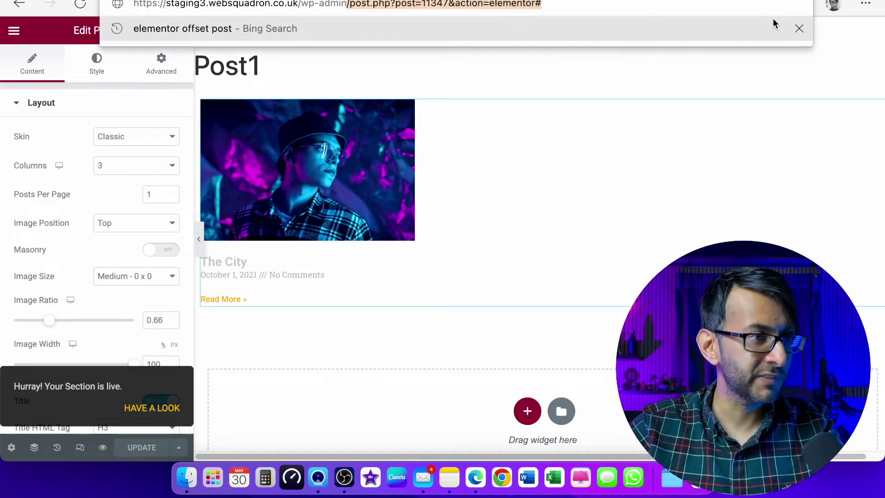
key("BackSpace")
key("Return")
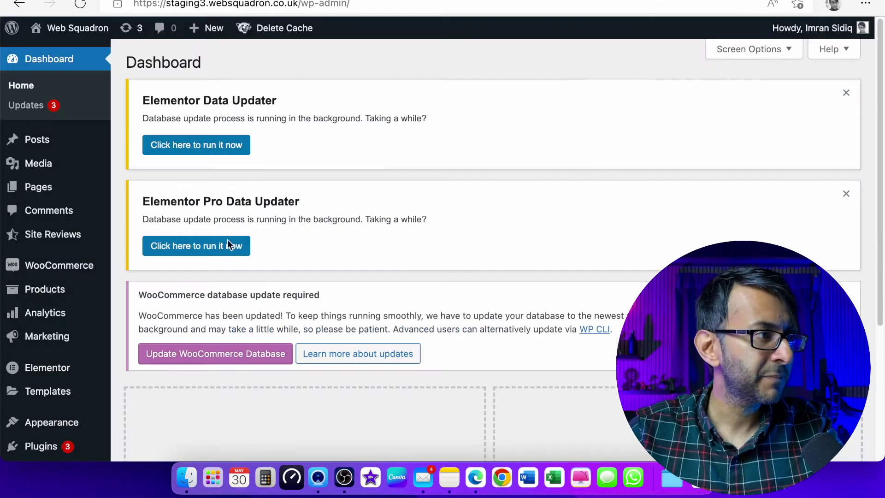
mouse_move(40, 390)
left_click(147, 324)
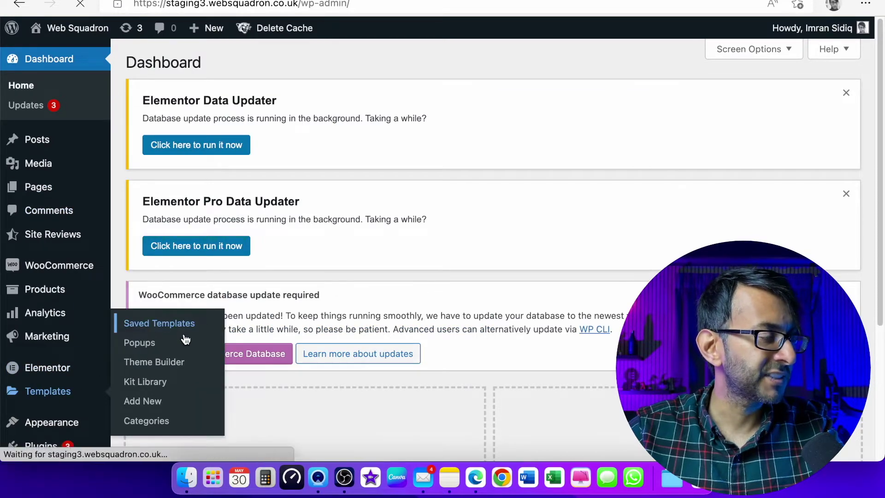
scroll(533, 316, "down", 2)
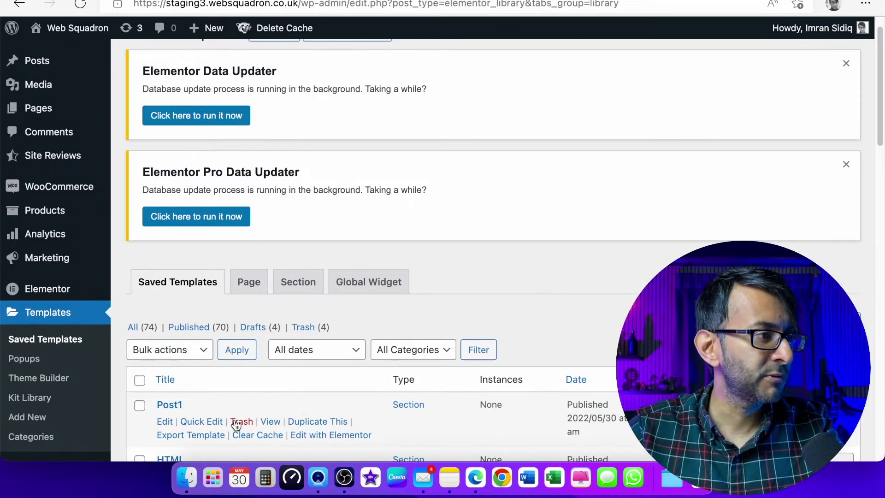
scroll(403, 391, "down", 1)
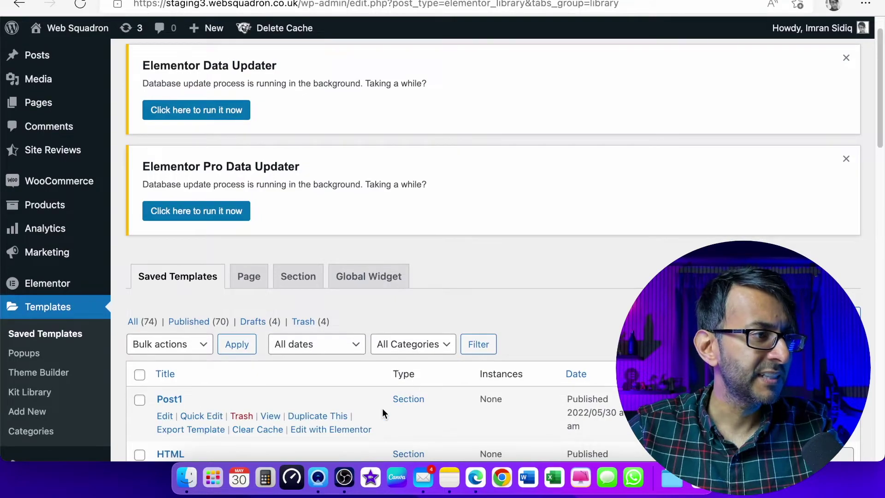
scroll(383, 408, "down", 5)
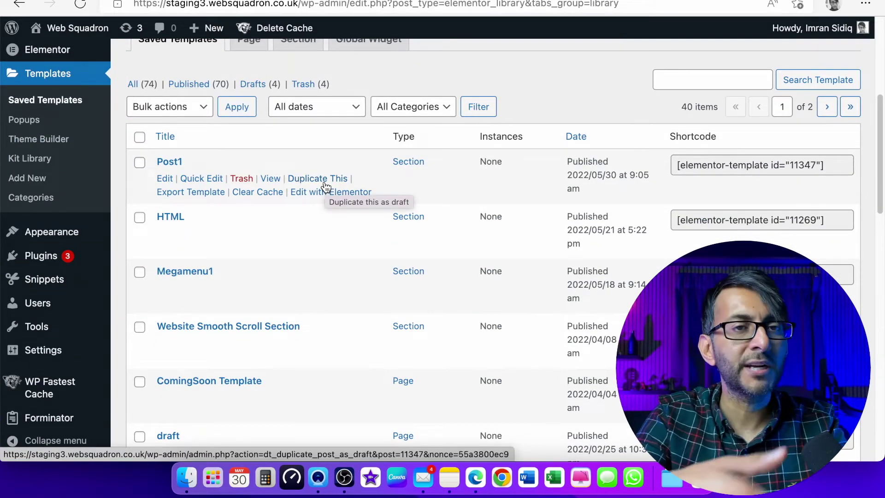
left_click(318, 179)
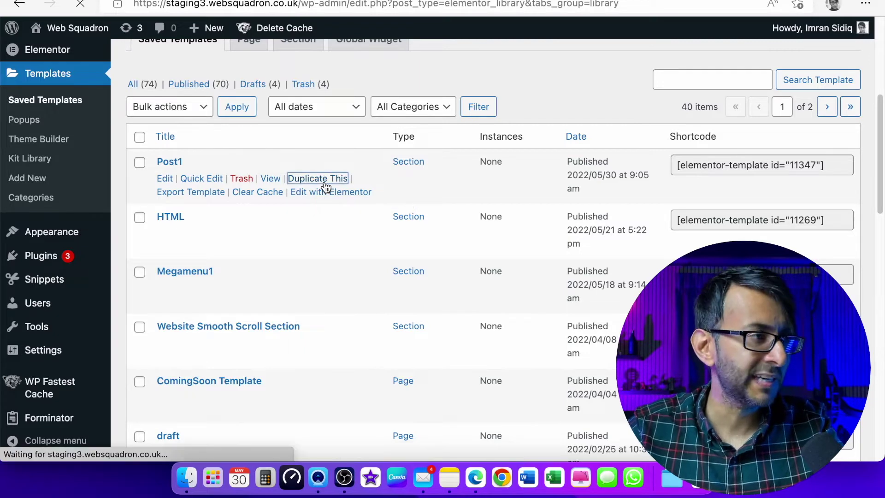
Step: Quick Edit the duplicated draft, retitle it 'Post2', and update it
scroll(273, 302, "down", 3)
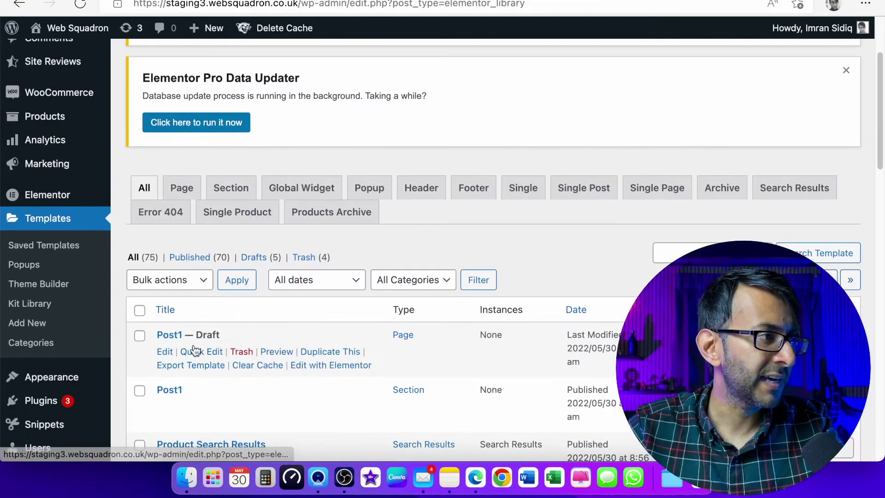
left_click(218, 356)
key("BackSpace")
type("2")
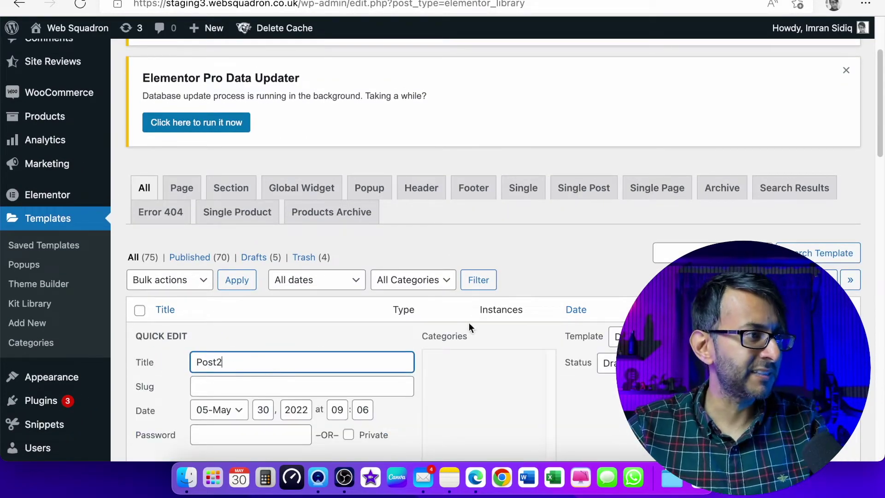
scroll(479, 337, "down", 2)
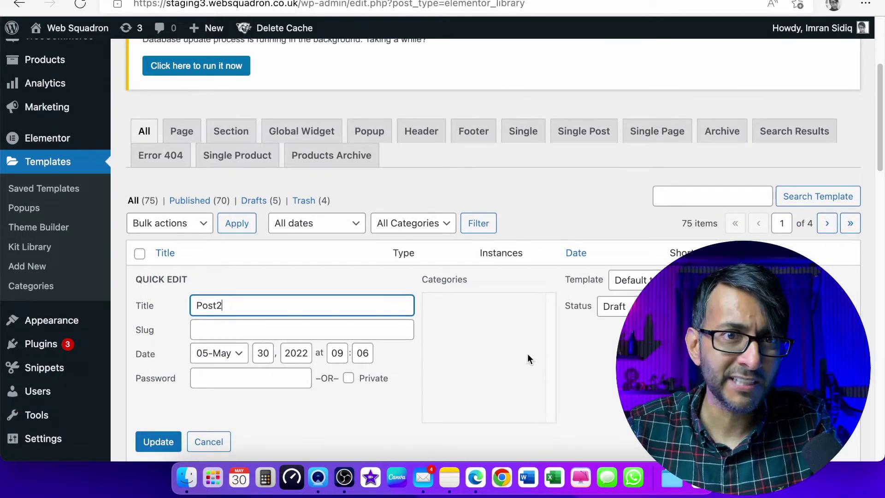
left_click(156, 448)
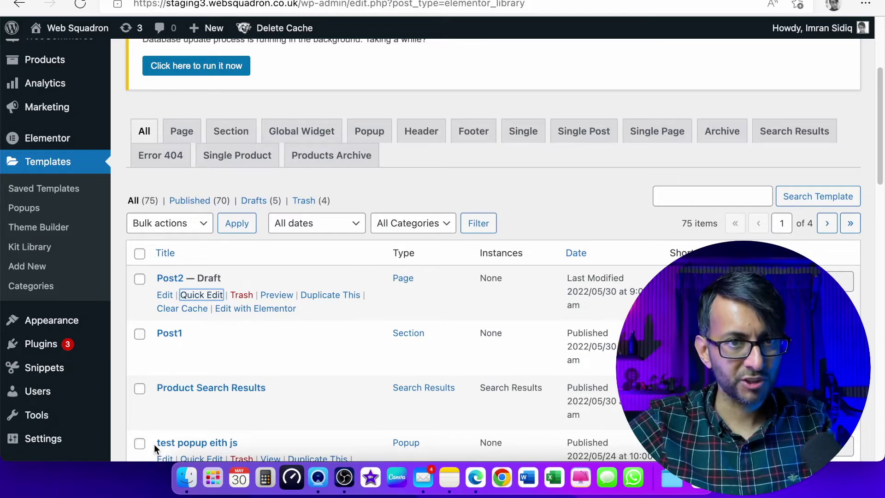
right_click(275, 312)
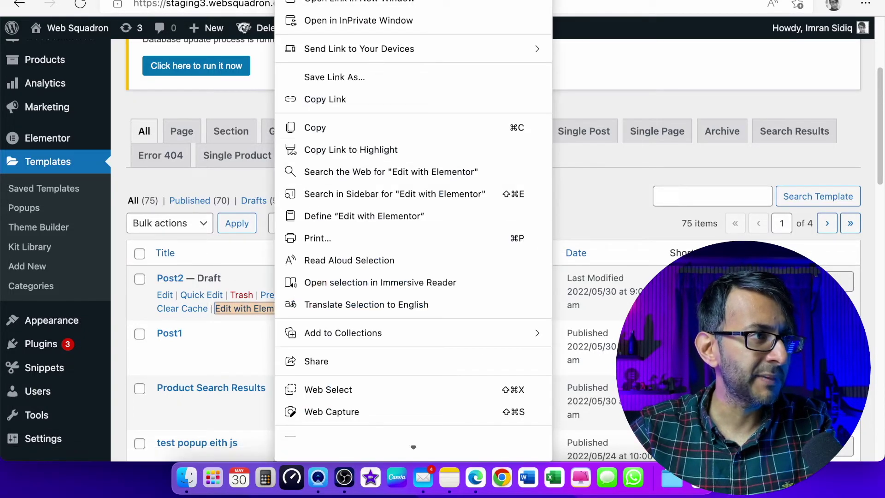
key("Escape")
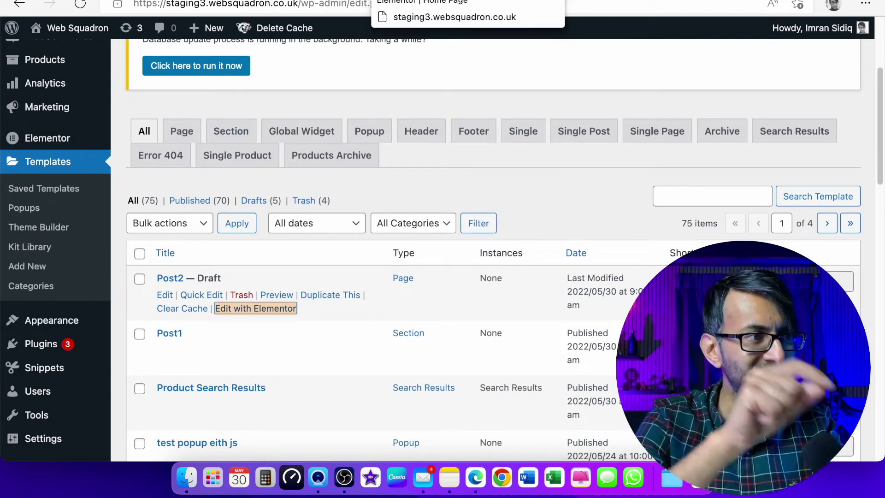
Step: Open Post2 in Elementor and set the Posts query to Exclude by Manual Selection
key("Return")
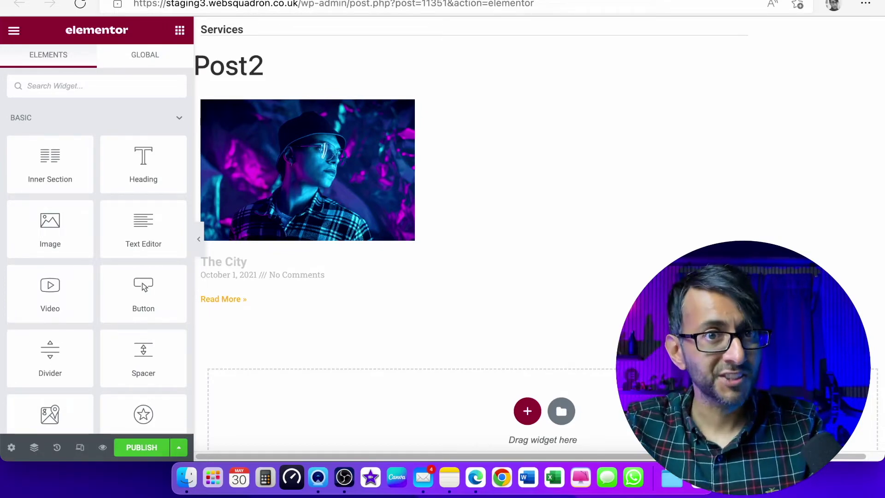
left_click(277, 202)
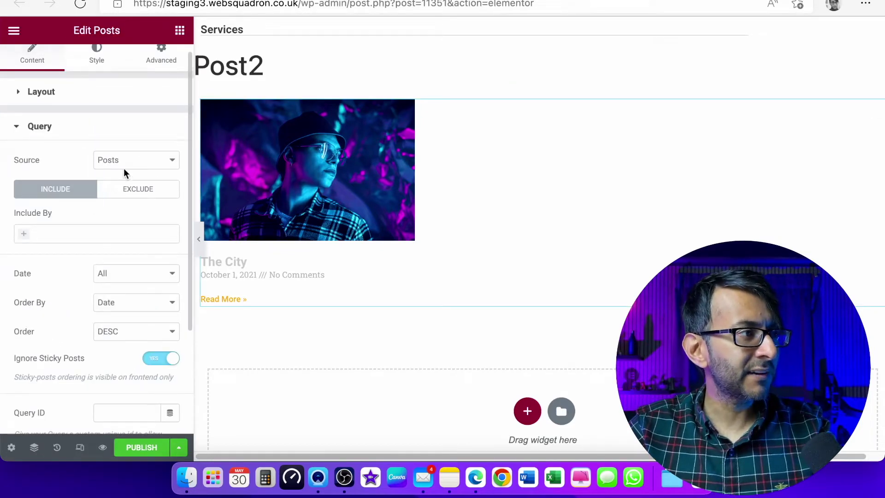
scroll(87, 150, "up", 1)
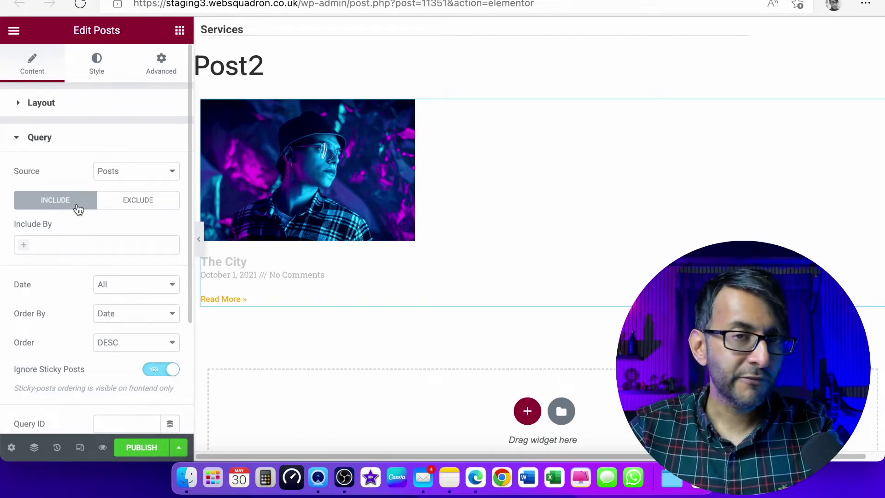
left_click(24, 248)
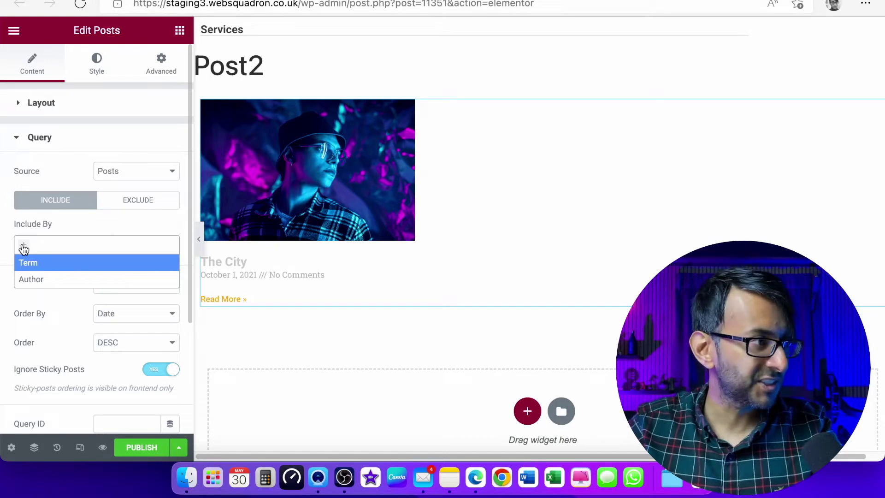
left_click(155, 206)
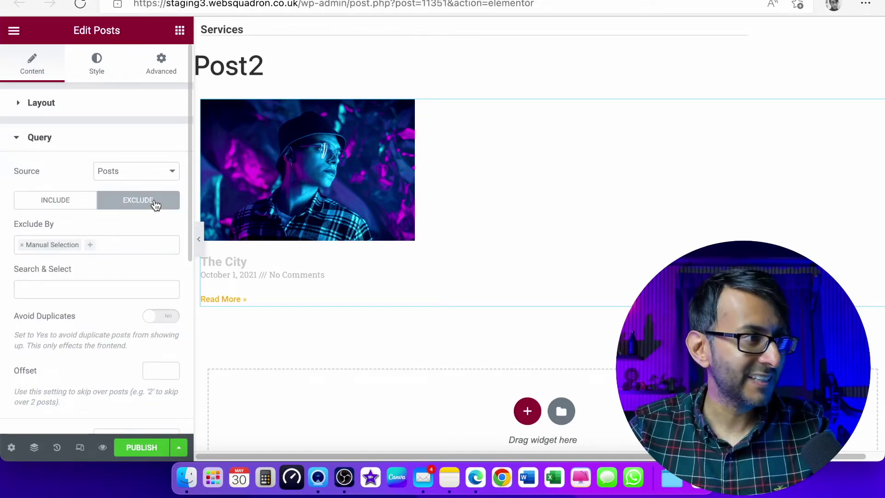
left_click(22, 245)
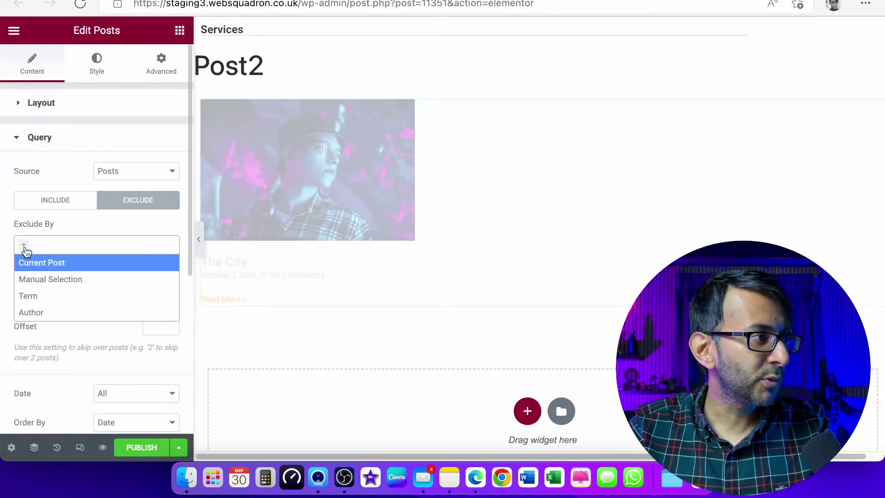
left_click(74, 282)
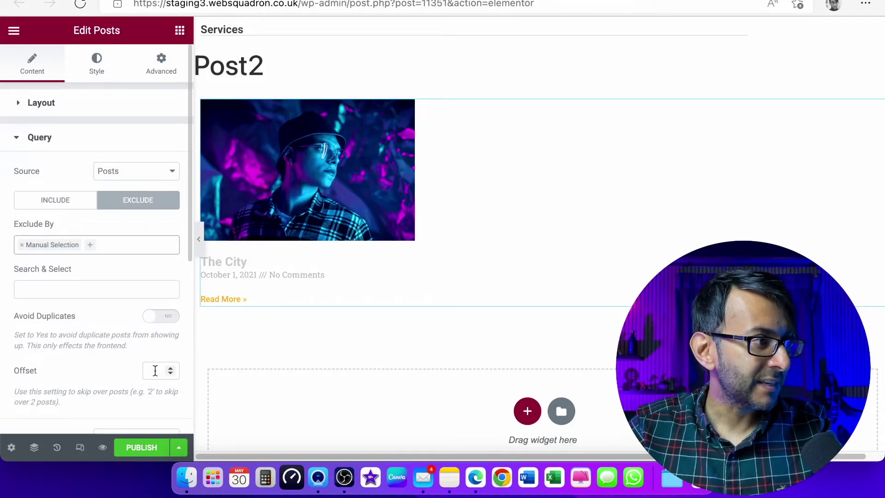
Step: Enable Avoid Duplicates, set Offset to 1, publish, and go back to the templates list
left_click(164, 316)
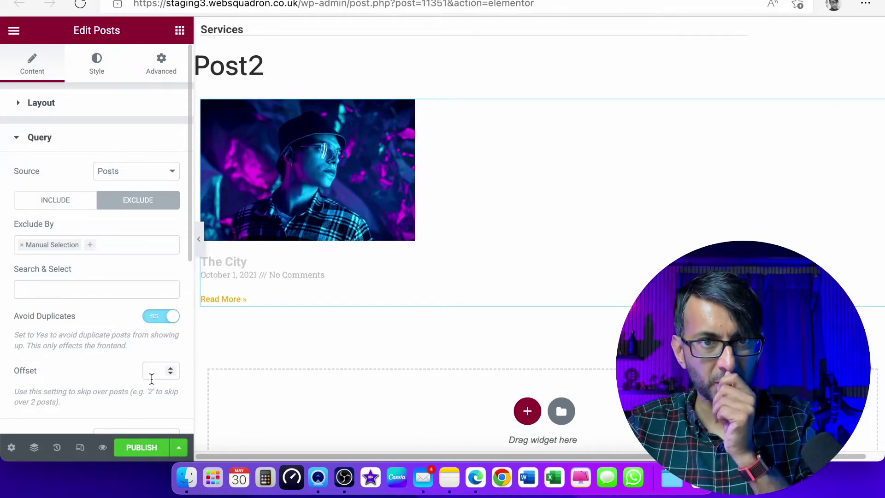
left_click(147, 372)
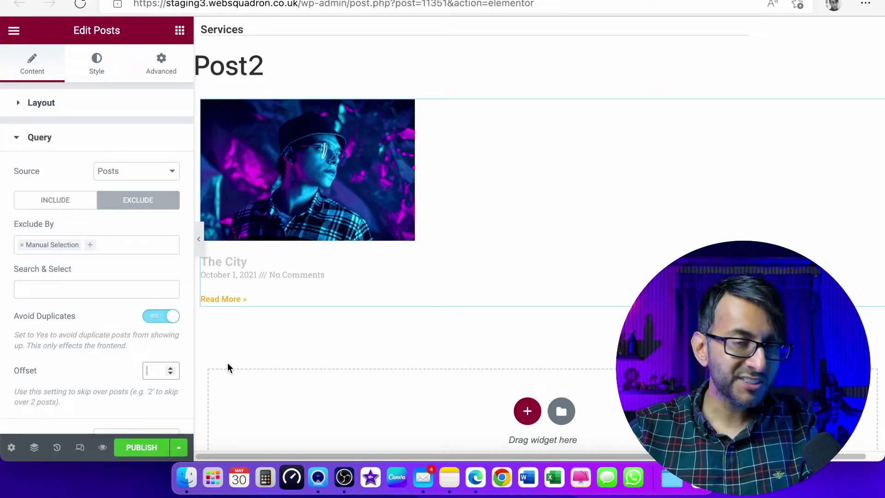
type("1")
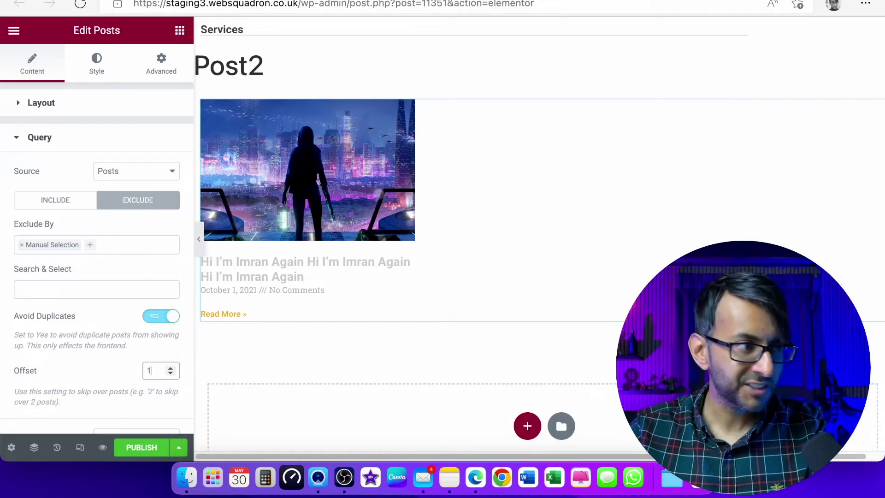
left_click(148, 455)
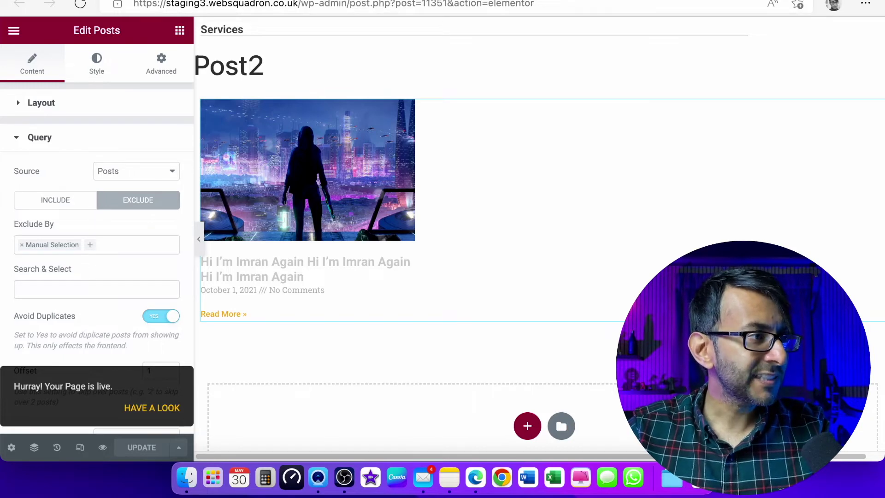
key("super+bracketleft")
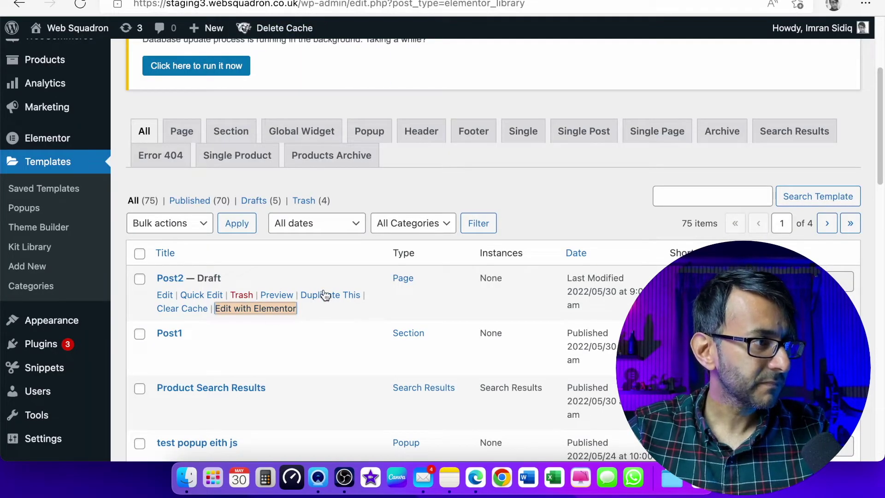
Step: Reload the templates list, duplicate Post2, and rename the draft copy 'Post3'
left_click(404, 7)
key("Return")
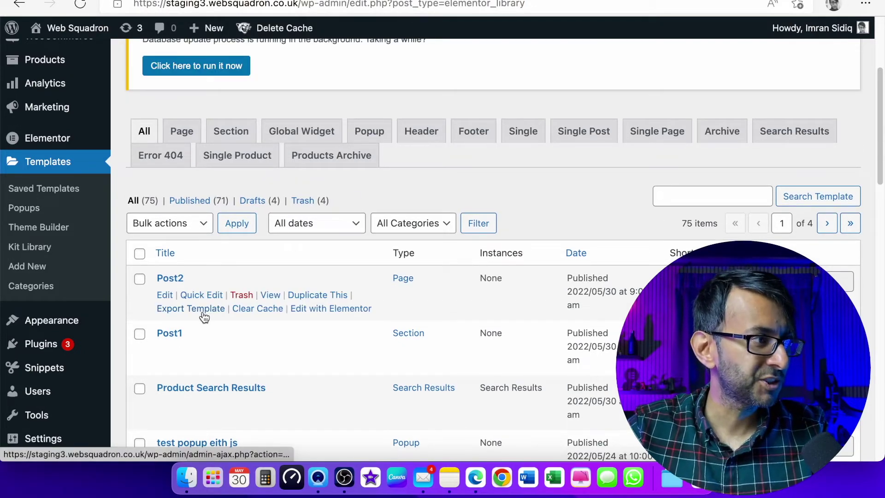
left_click(300, 300)
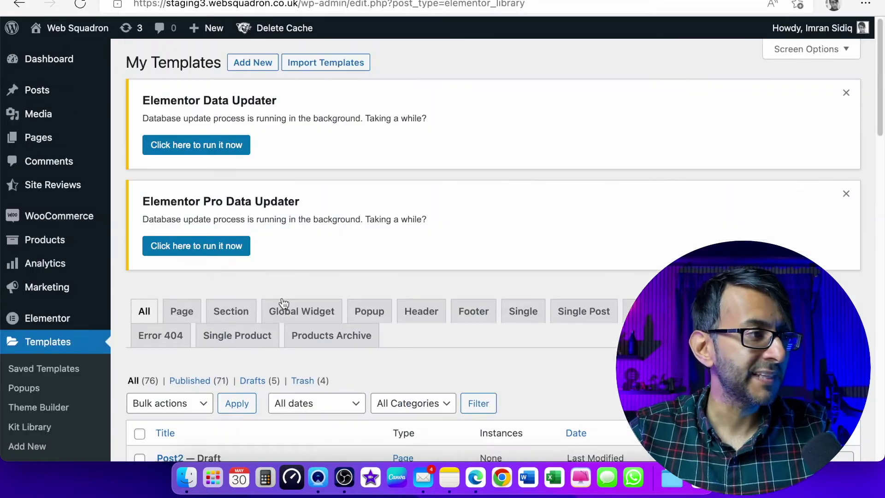
scroll(399, 325, "down", 5)
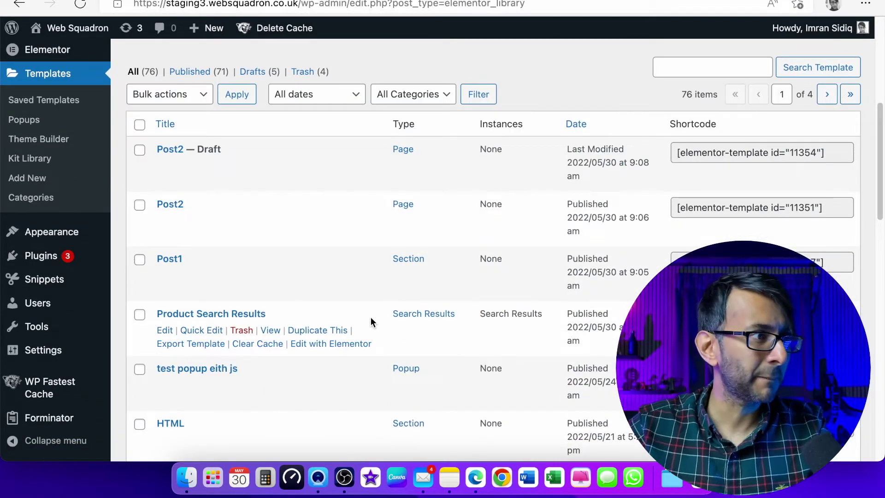
left_click(201, 166)
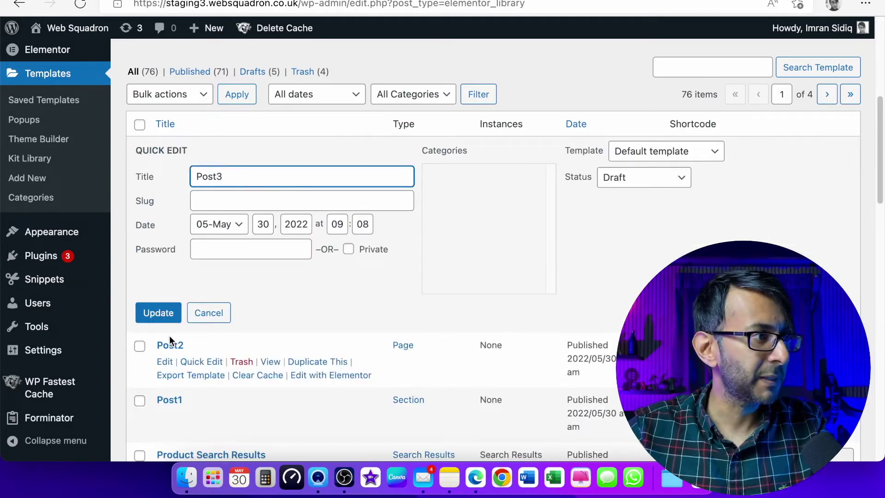
left_click(158, 313)
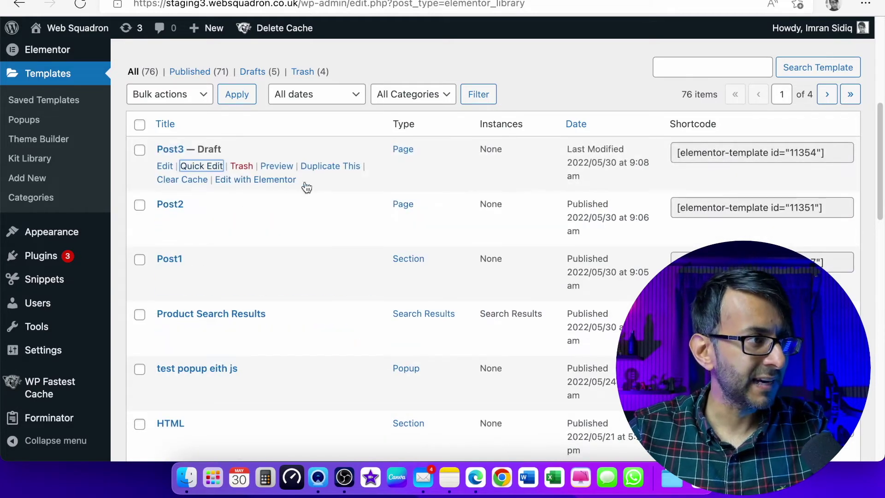
right_click(276, 185)
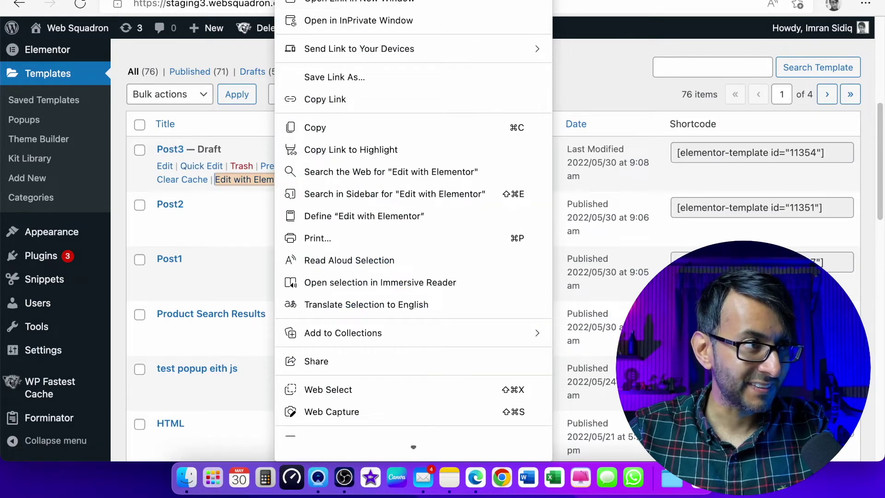
key("Escape")
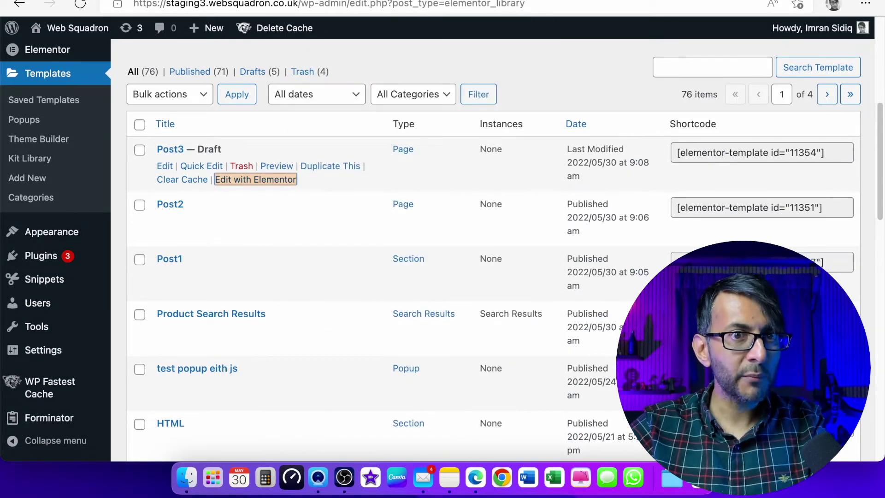
Step: Open Post3 in Elementor, select its Posts widget, and switch the Query to Exclude
left_click(292, 181)
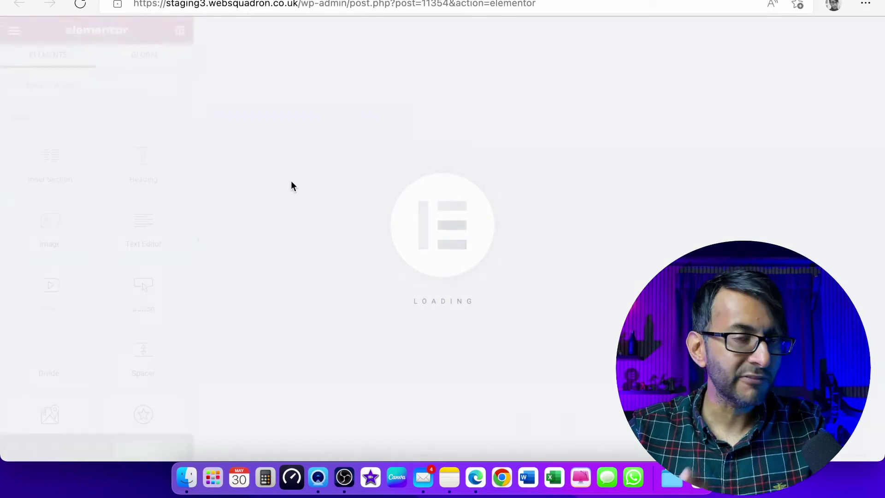
left_click(438, 176)
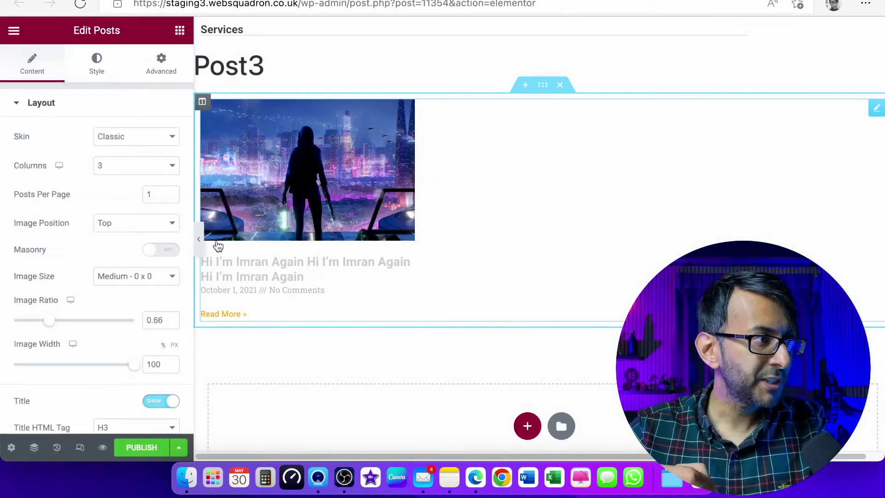
scroll(92, 258, "down", 5)
scroll(83, 277, "up", 5)
scroll(91, 326, "down", 8)
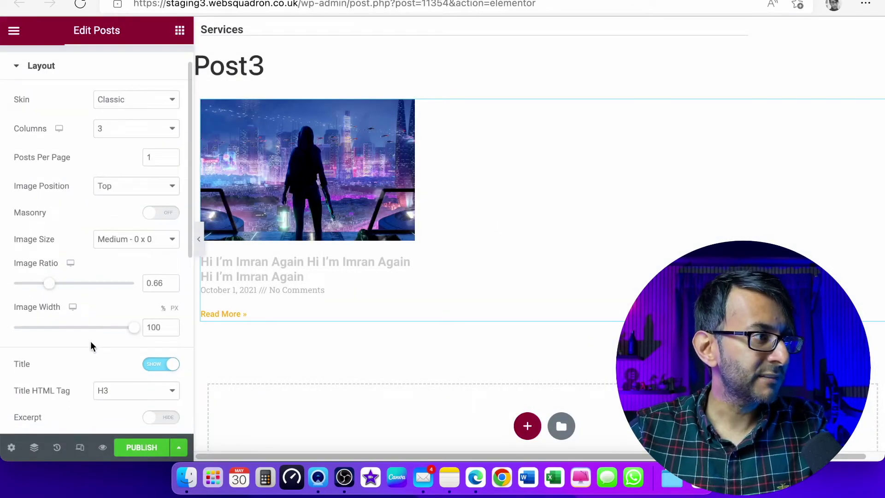
left_click(73, 314)
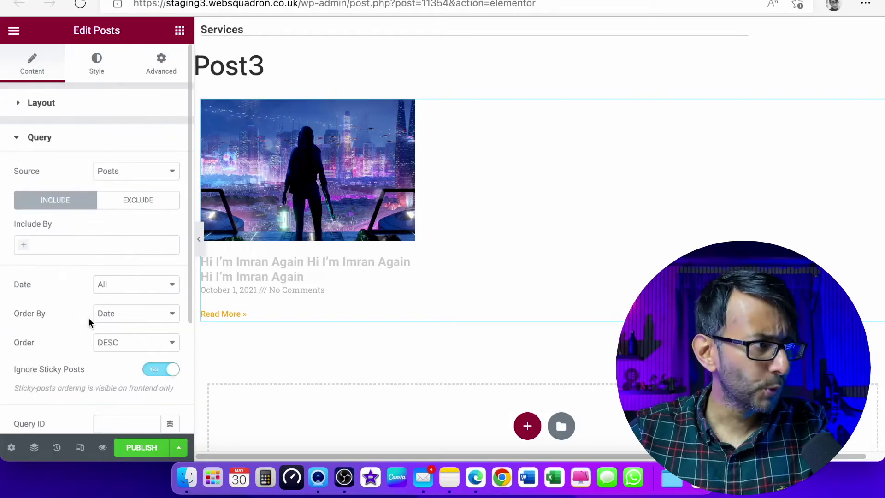
scroll(131, 313, "down", 3)
scroll(107, 185, "up", 5)
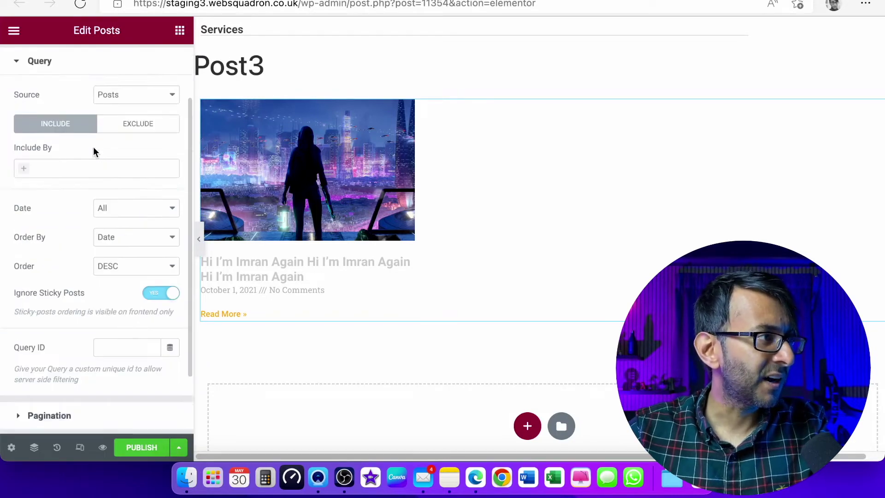
left_click(138, 199)
Step: Set Offset to 2, publish Post3, then select Post1's template shortcode
scroll(132, 305, "down", 1)
scroll(132, 301, "down", 2)
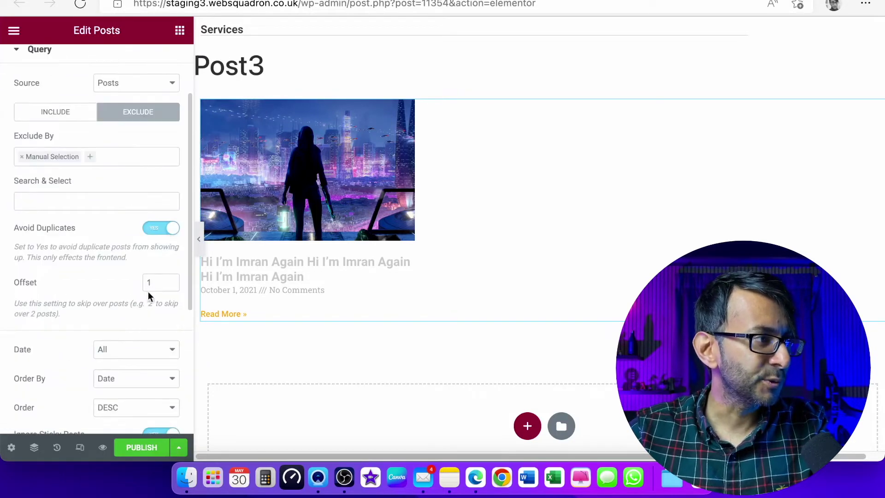
left_click(157, 282)
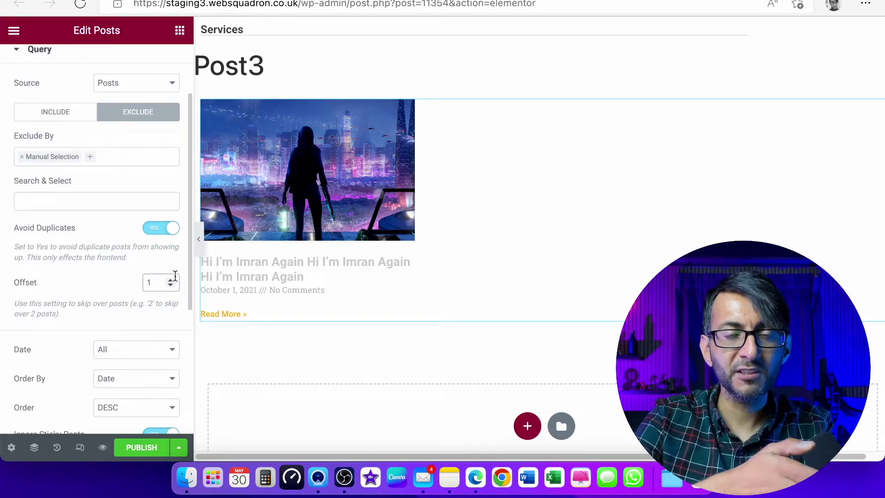
key("BackSpace")
type("2")
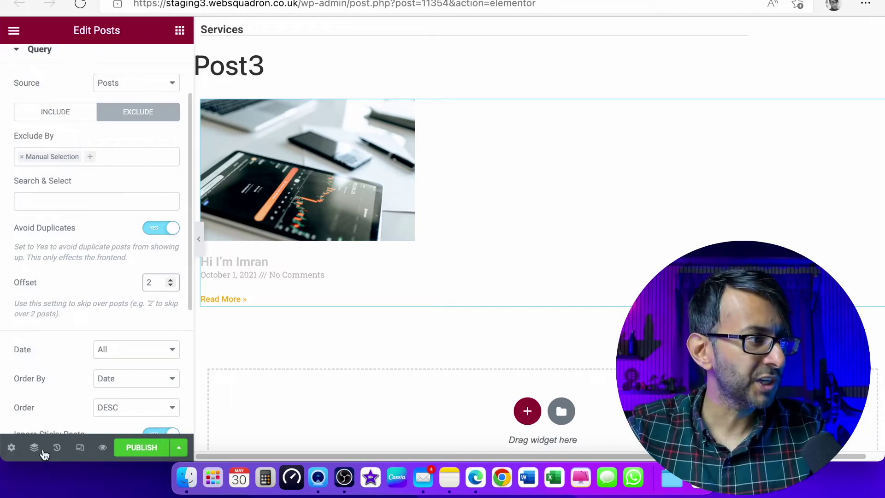
left_click(131, 448)
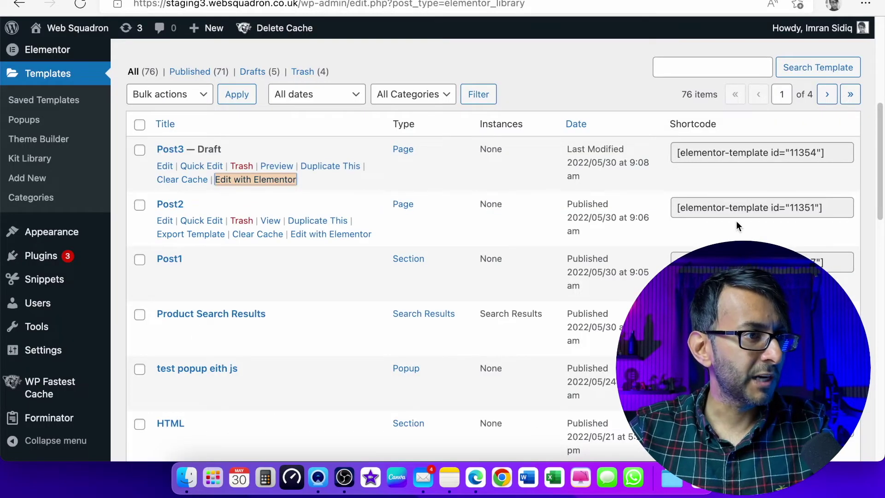
left_click(814, 257)
left_click(814, 257)
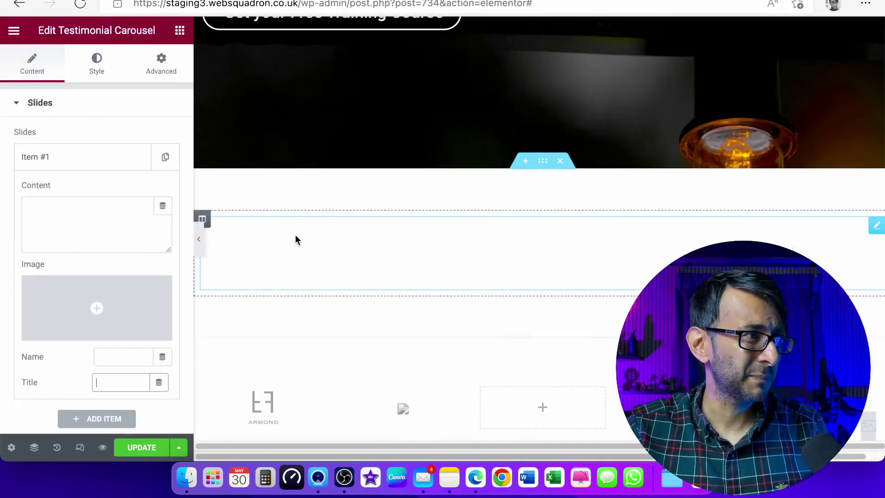
Step: Paste Post1's template shortcode into the first slide, then duplicate it to make three slides
left_click(96, 226)
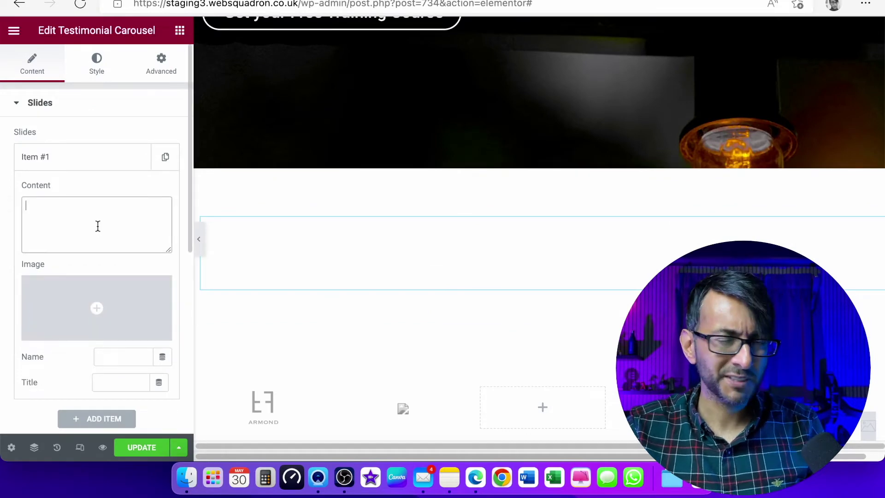
type("[elementor-template id=\"11347\"]")
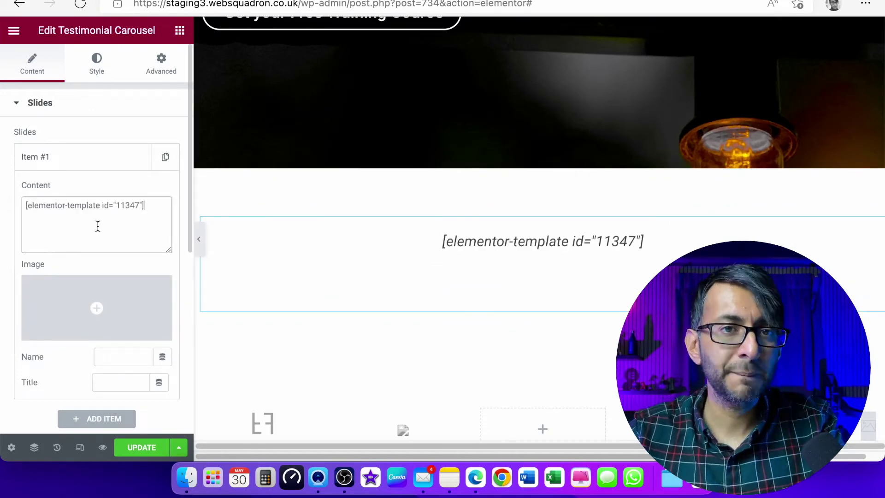
left_click(86, 165)
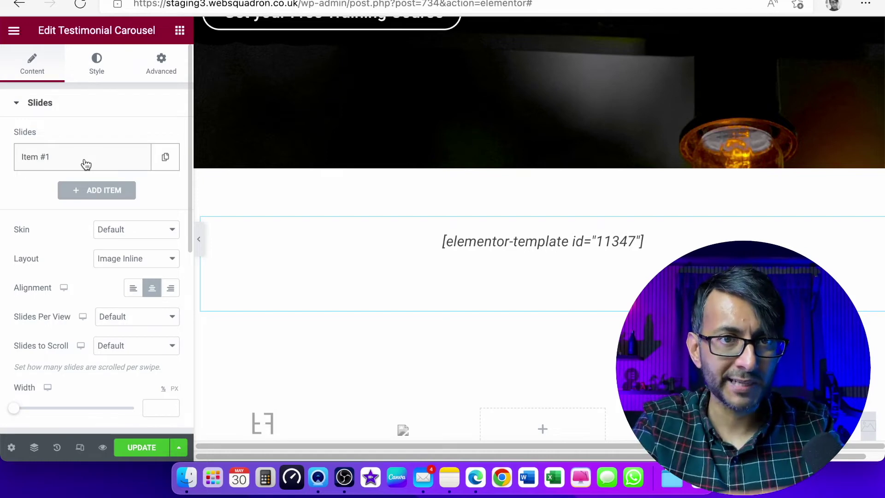
left_click(167, 169)
left_click(124, 202)
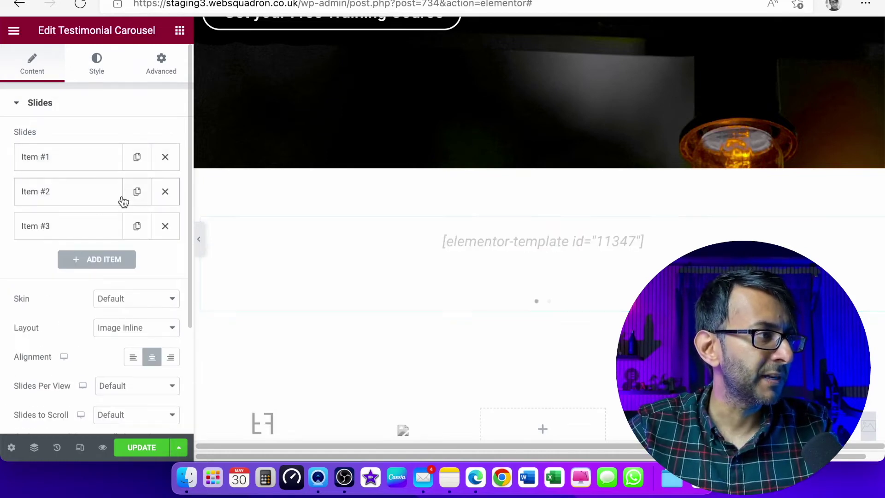
Step: Replace the second slide's shortcode with Post2's template shortcode copied from the templates list
left_click(85, 203)
left_click(142, 249)
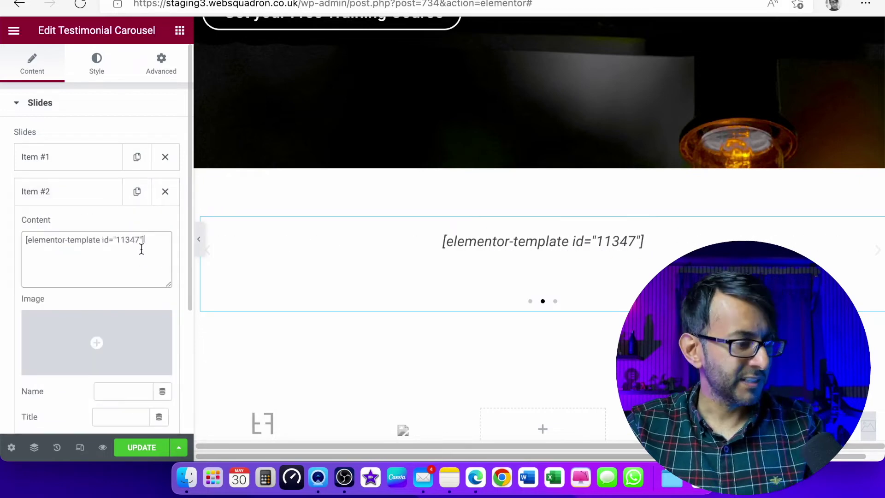
key("super+a")
key("BackSpace")
key("ctrl+shift+Tab")
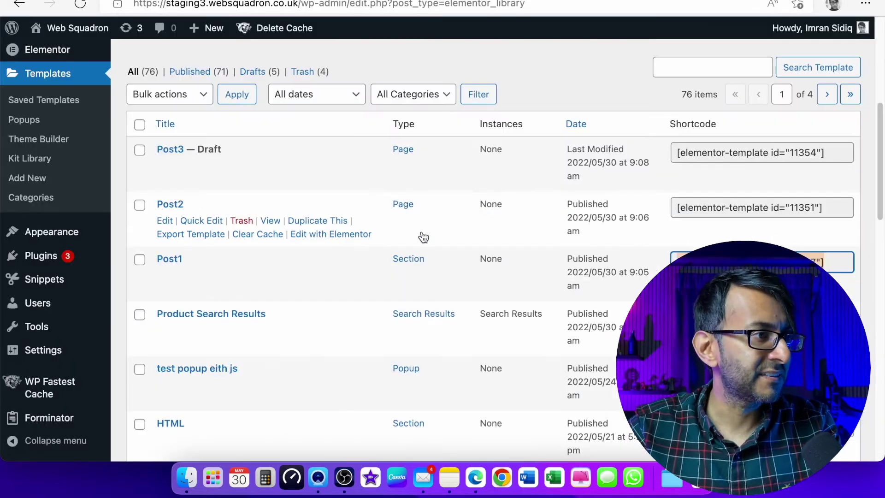
left_click_drag(834, 208, 676, 205)
key("ctrl+c")
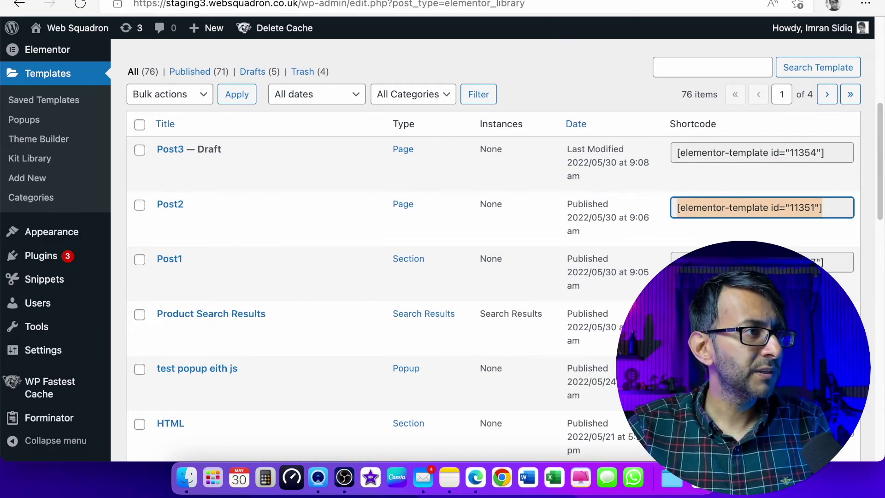
key("ctrl+Tab")
key("ctrl+Tab")
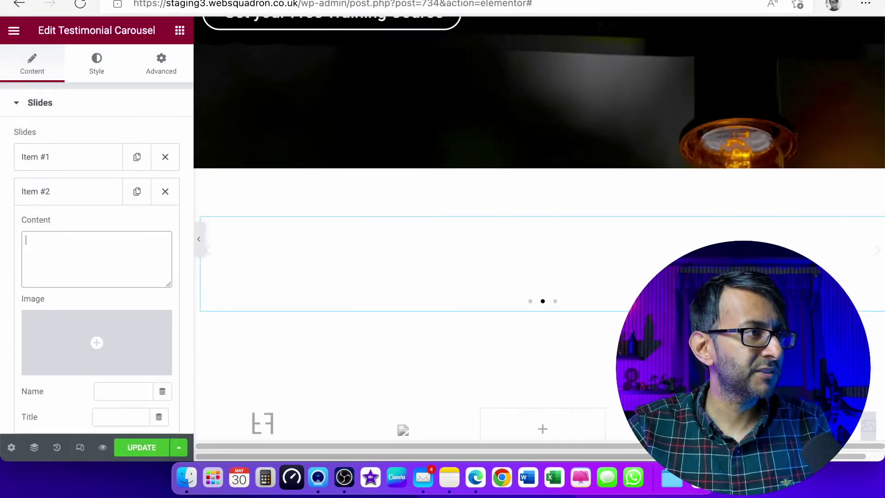
left_click(68, 249)
key("ctrl+v")
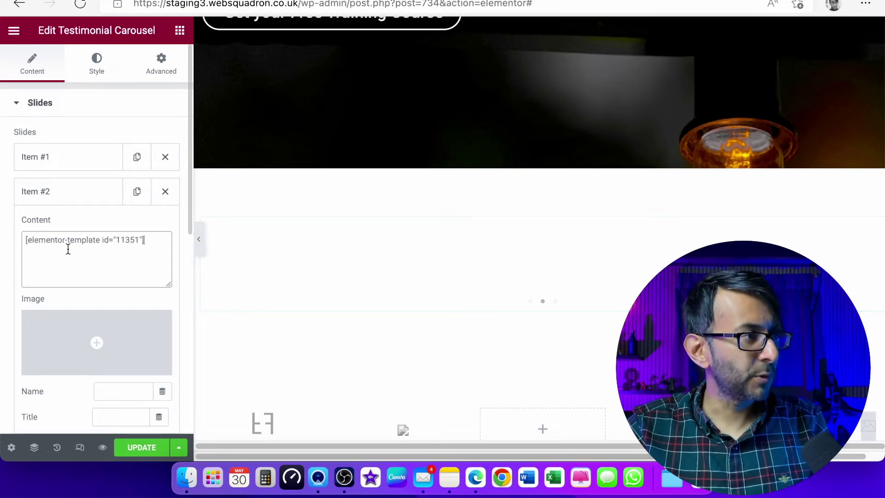
Step: Replace the third slide's shortcode with Post3's [elementor-template id="11354"]
key("ctrl+shift+Tab")
key("super+r")
left_click(841, 165)
key("super+c")
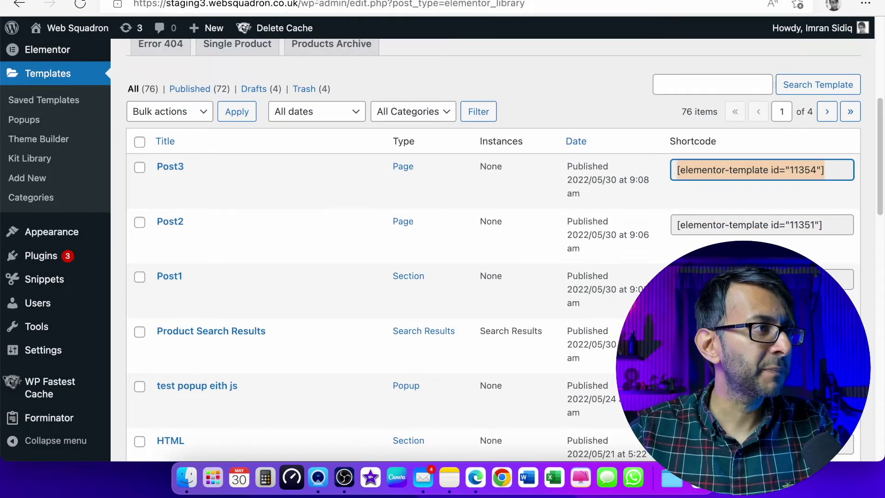
key("ctrl+Tab")
left_click(69, 186)
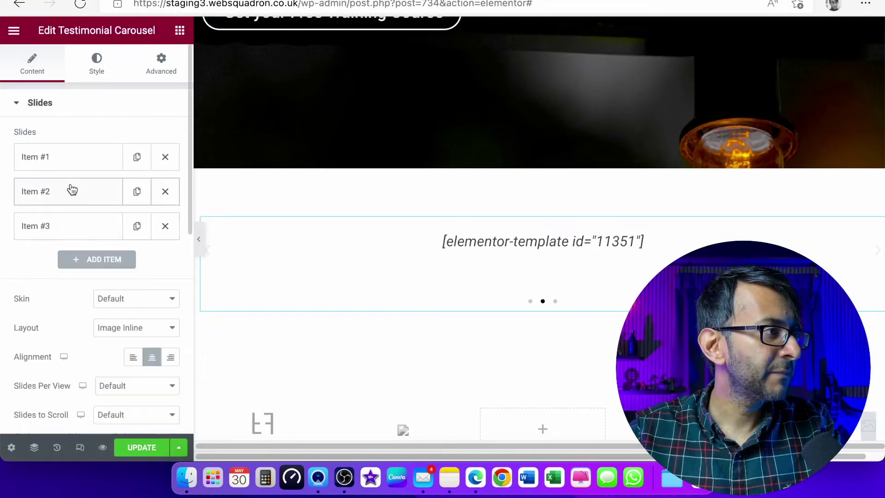
left_click(88, 227)
left_click(116, 288)
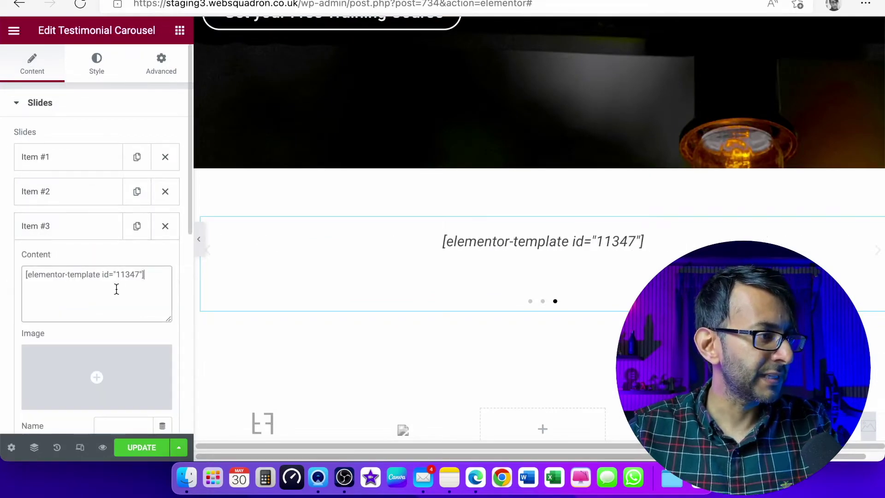
key("super+a")
key("BackSpace")
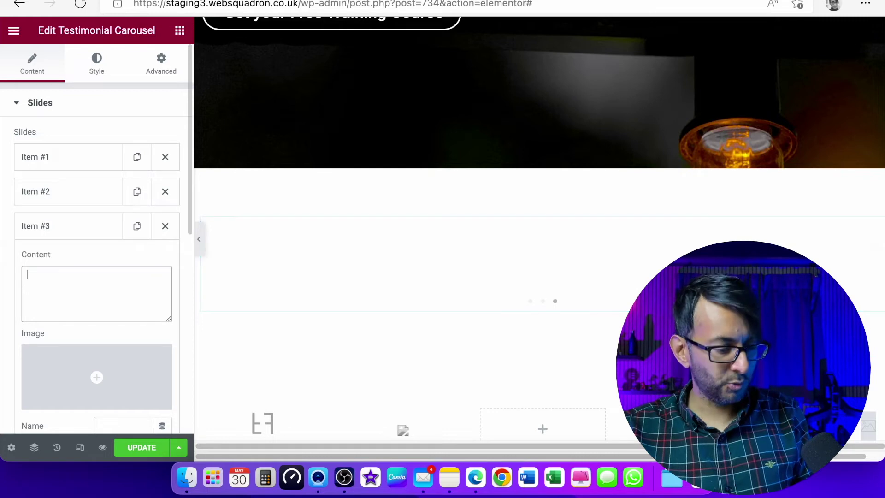
key("super+v")
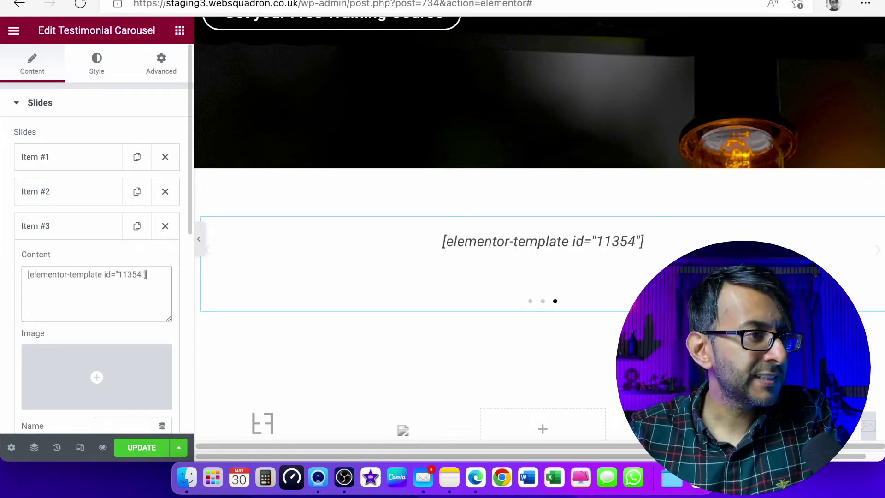
left_click(93, 162)
Step: Review the second and third slides' content to confirm their template shortcodes
left_click(73, 166)
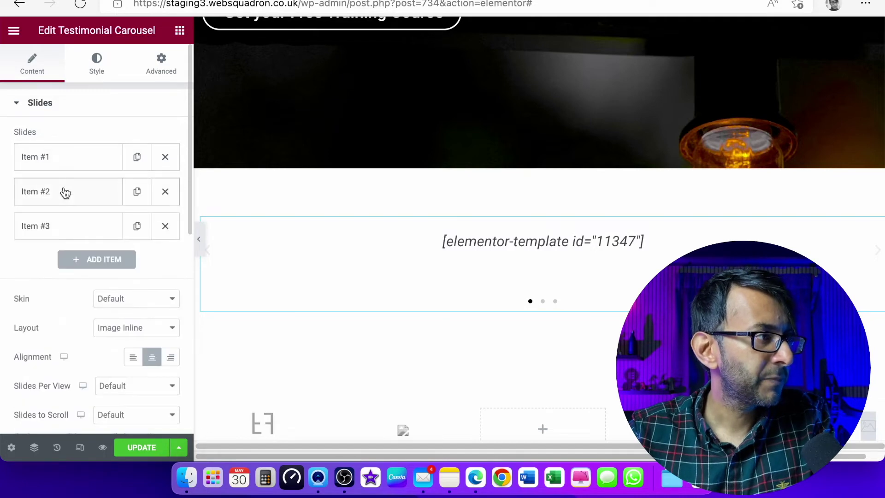
left_click(63, 192)
left_click(63, 192)
left_click(62, 226)
left_click(62, 228)
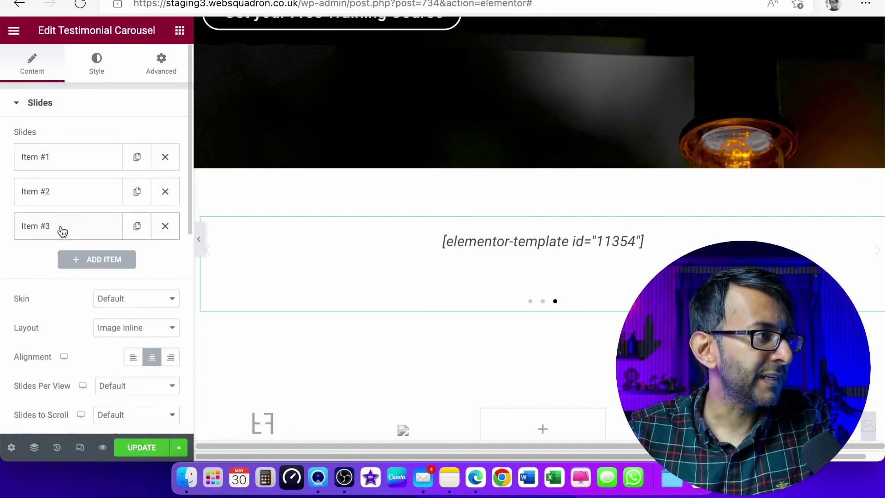
scroll(112, 367, "down", 5)
Step: Set Slides Per View to 2, Slides to Scroll to 1, and Autoplay Speed 2000, then save
left_click(136, 249)
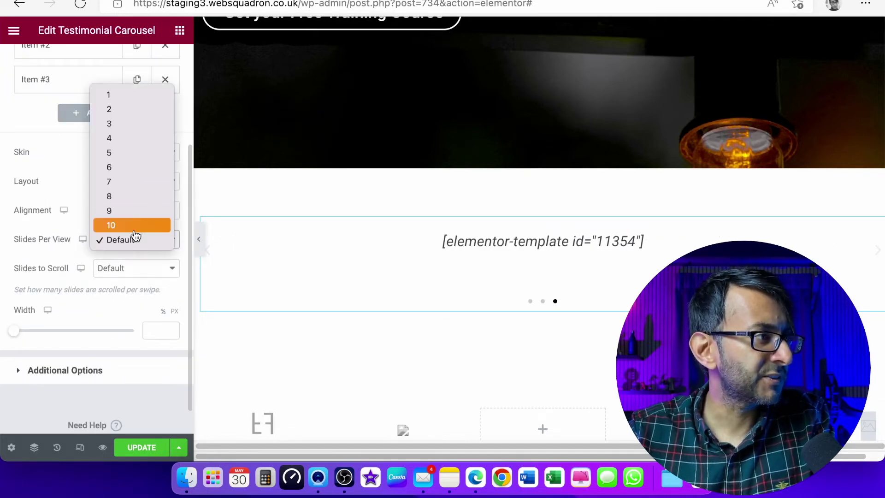
left_click(142, 110)
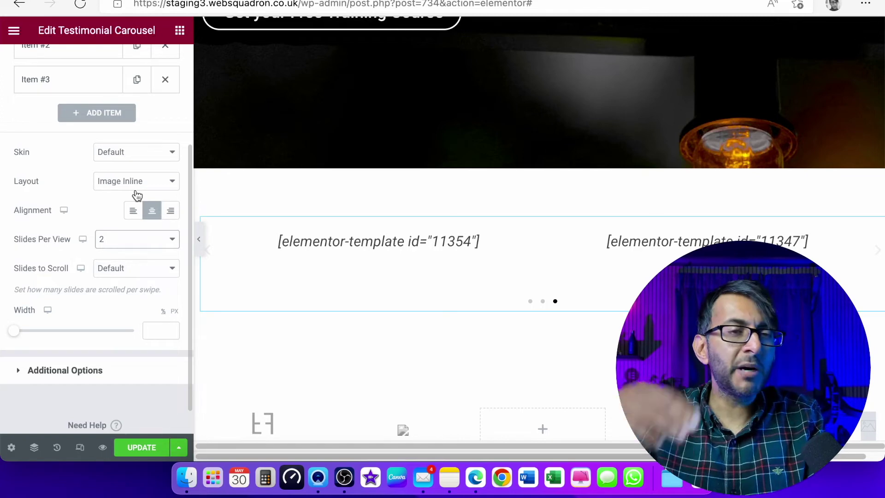
left_click(143, 276)
left_click(127, 124)
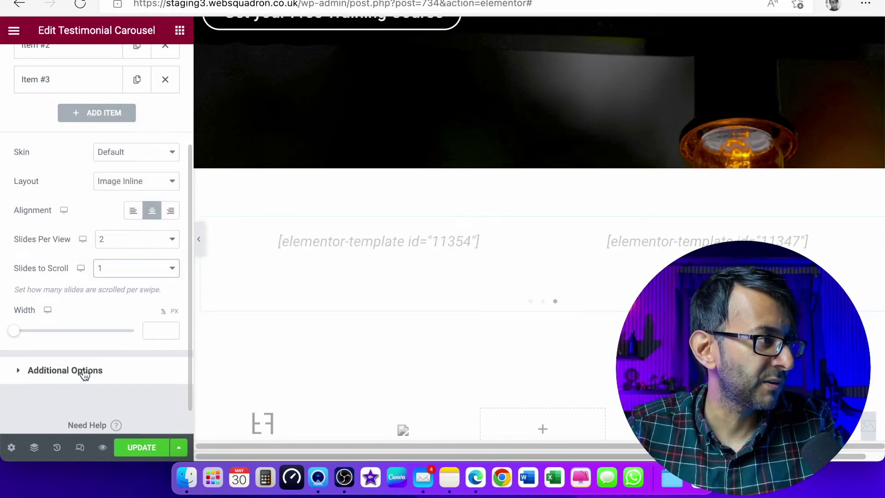
left_click(84, 373)
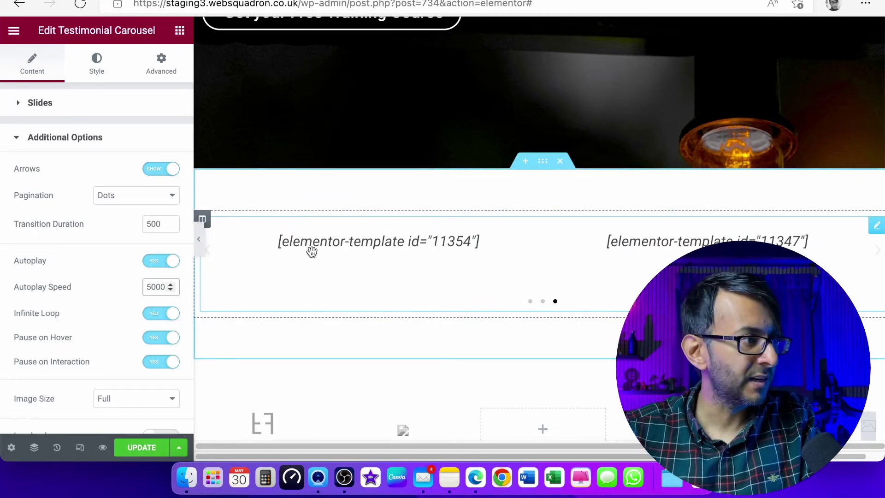
left_click(132, 456)
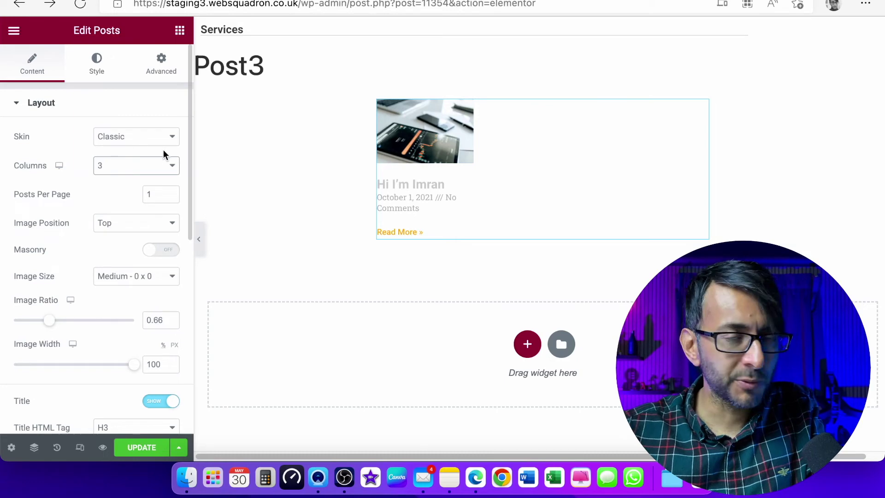
Step: Set the Post3 Posts widget to 1 column, briefly comparing it with 3 columns
left_click(135, 168)
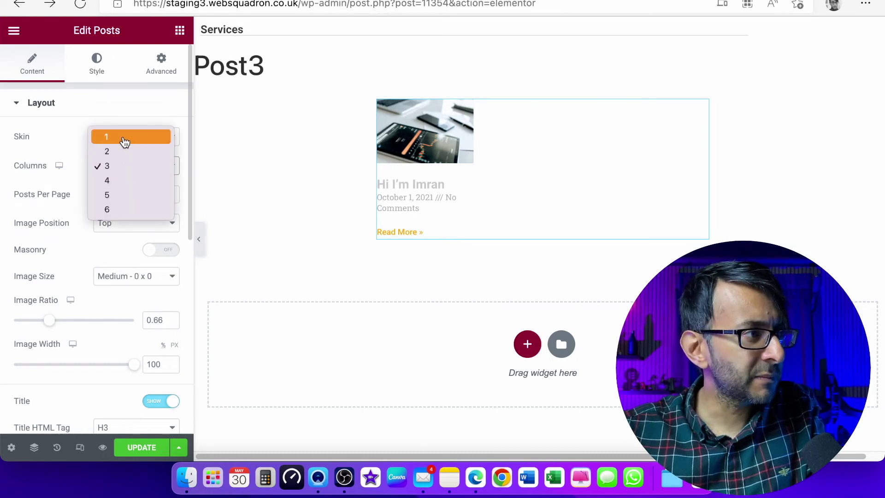
left_click(123, 138)
left_click(119, 167)
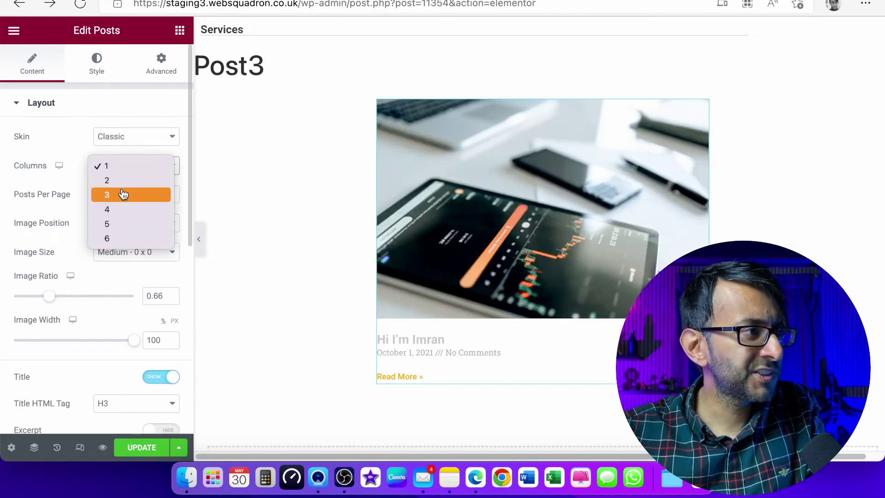
left_click(125, 196)
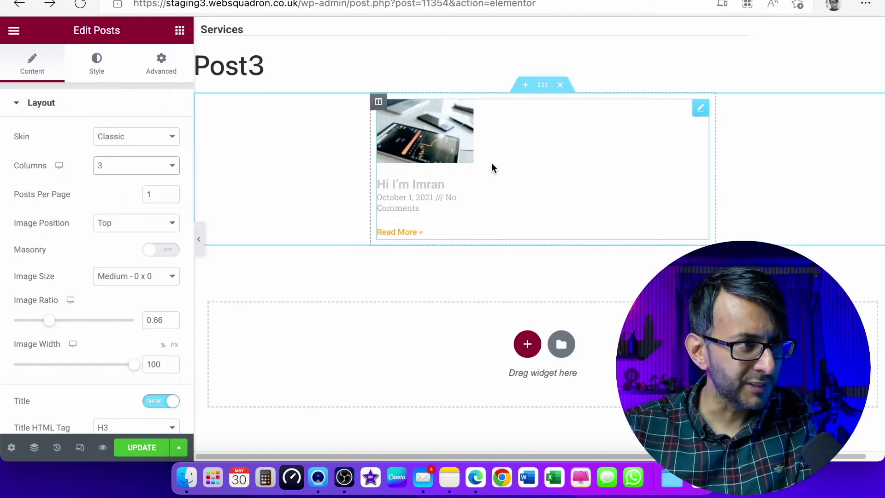
left_click(135, 167)
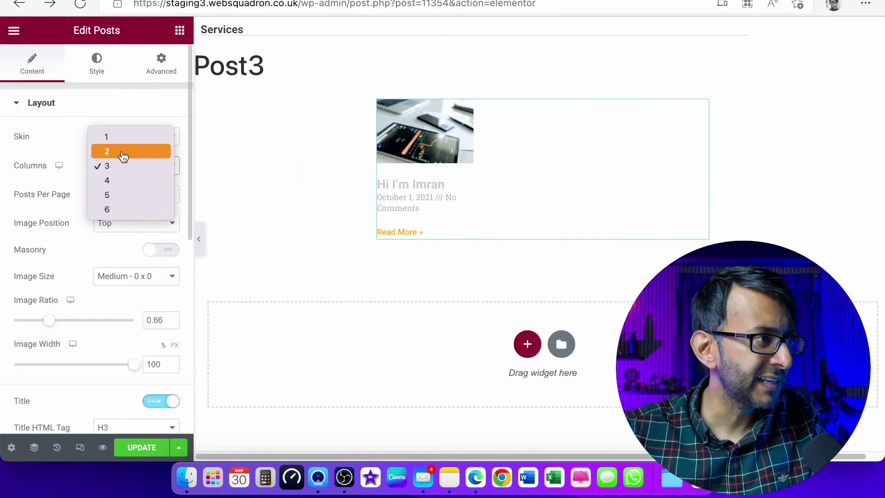
left_click(129, 142)
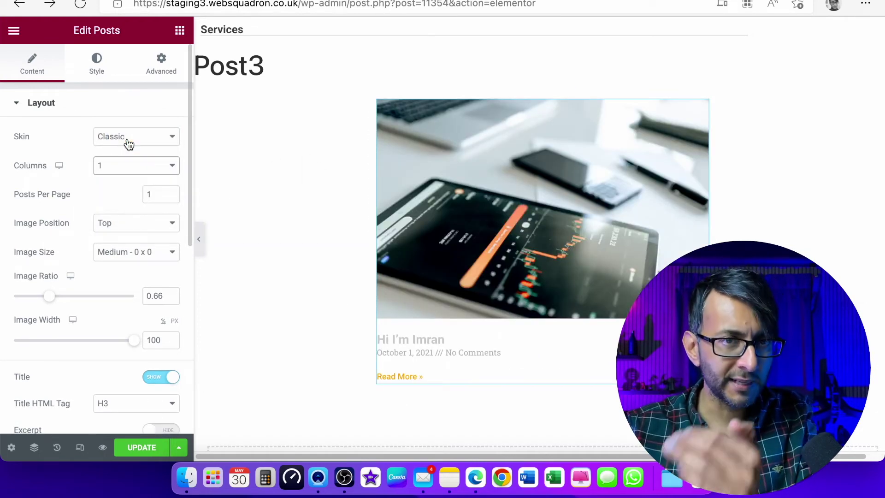
Step: Center the Posts widget's alignment on the Style tab and test sliding the carousel
left_click(97, 74)
left_click(152, 225)
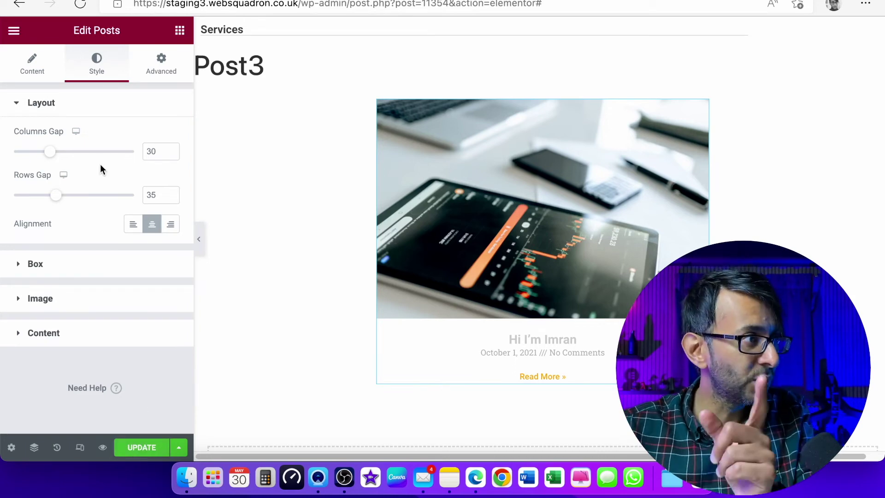
left_click(33, 70)
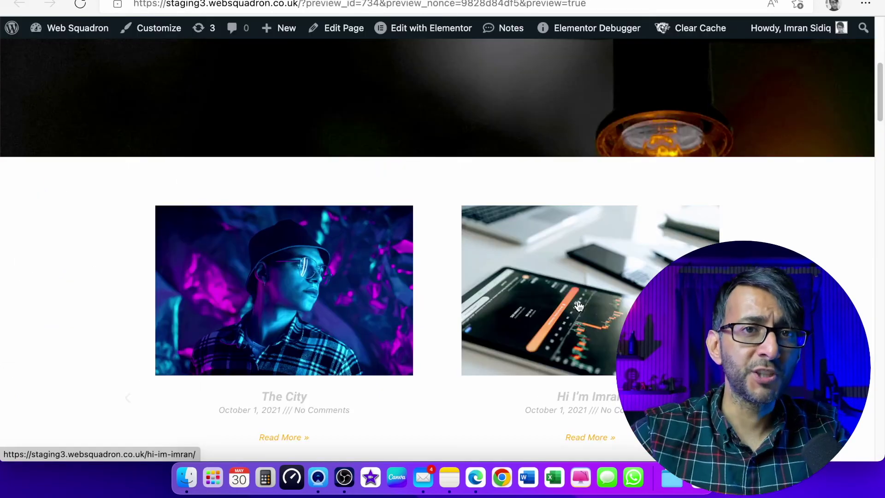
left_click_drag(579, 306, 565, 290)
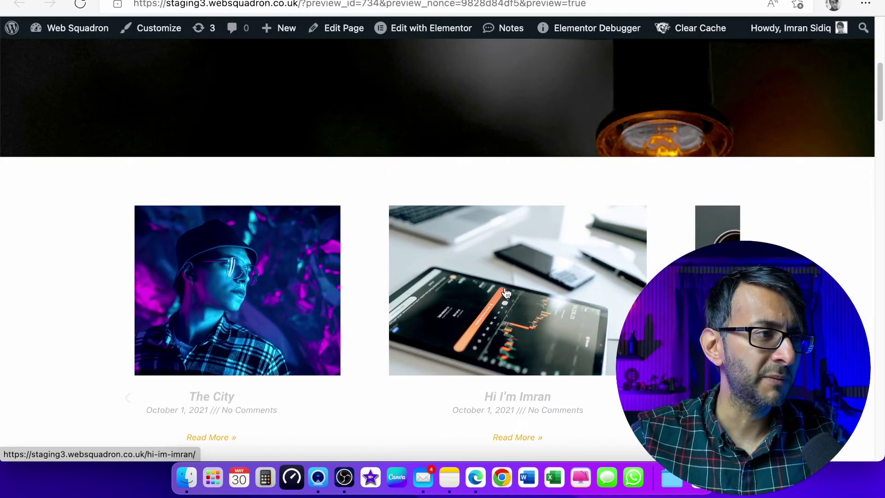
Step: Drag the carousel in the preview to advance through the post cards
left_click_drag(506, 293, 629, 275)
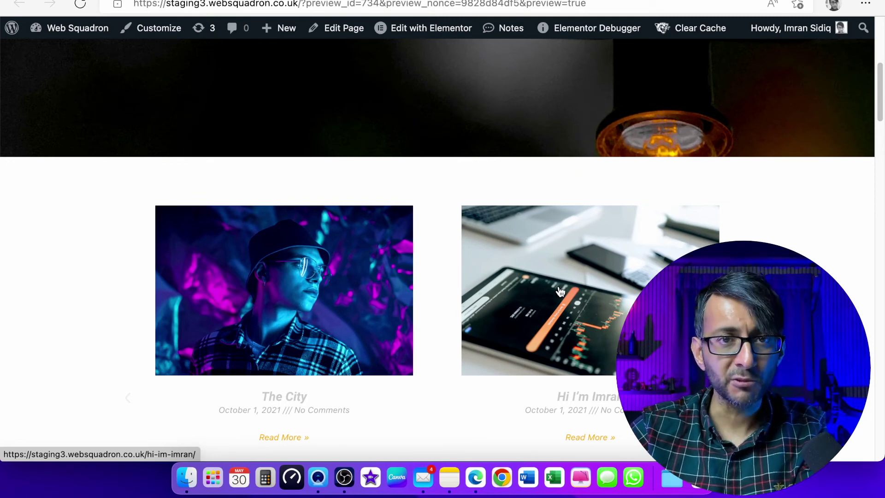
left_click_drag(561, 291, 406, 273)
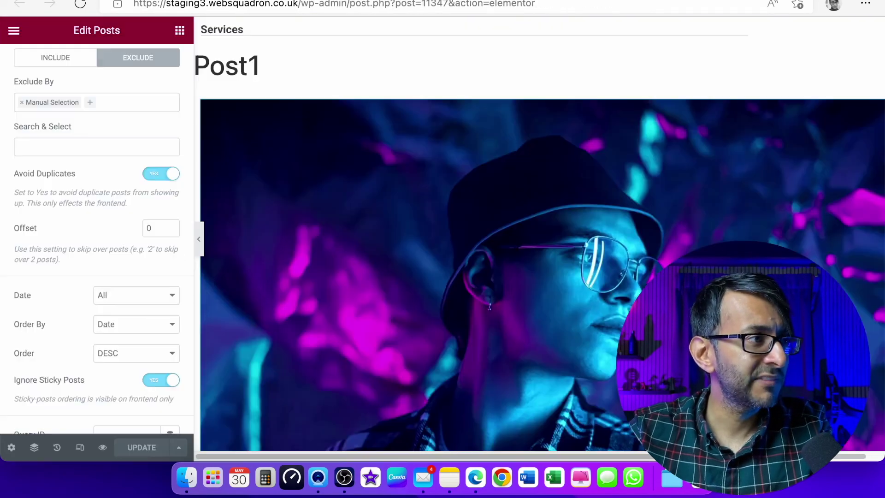
Step: Scroll through Post1's Posts widget Query settings to confirm Offset is 0
scroll(114, 170, "up", 1)
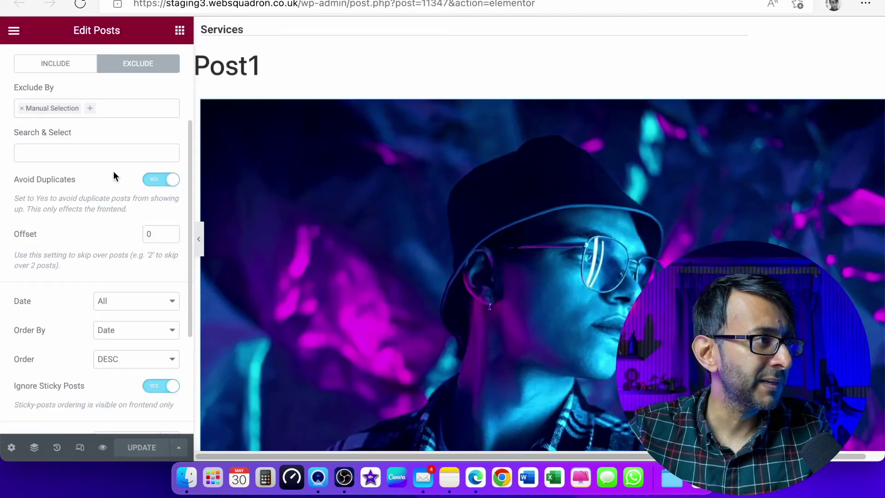
scroll(136, 78, "up", 1)
scroll(103, 170, "down", 4)
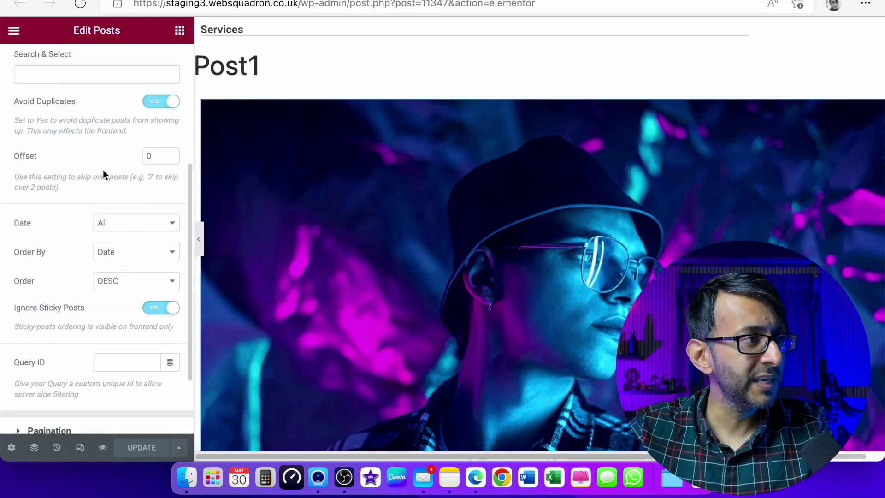
scroll(113, 297, "down", 2)
scroll(98, 210, "up", 2)
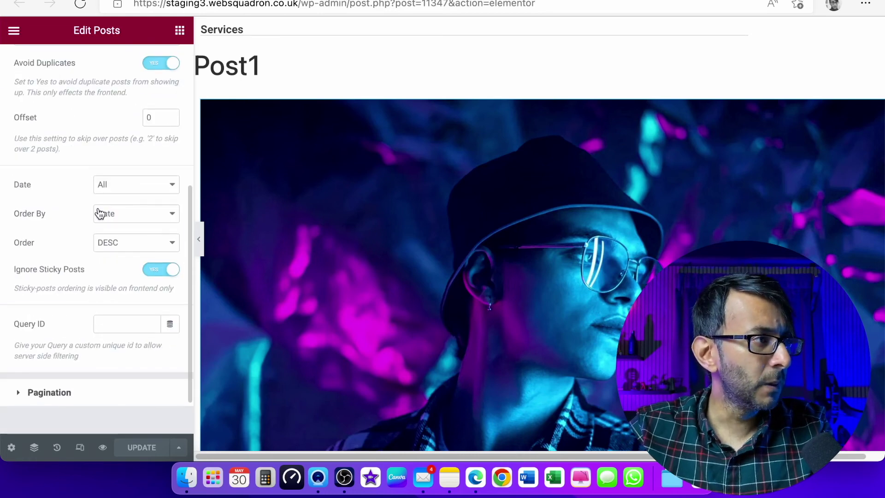
scroll(95, 194, "up", 5)
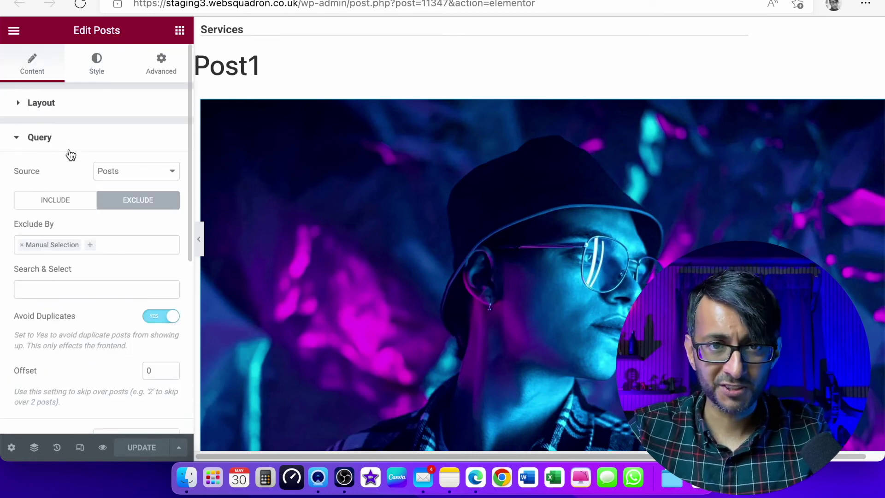
scroll(109, 272, "down", 5)
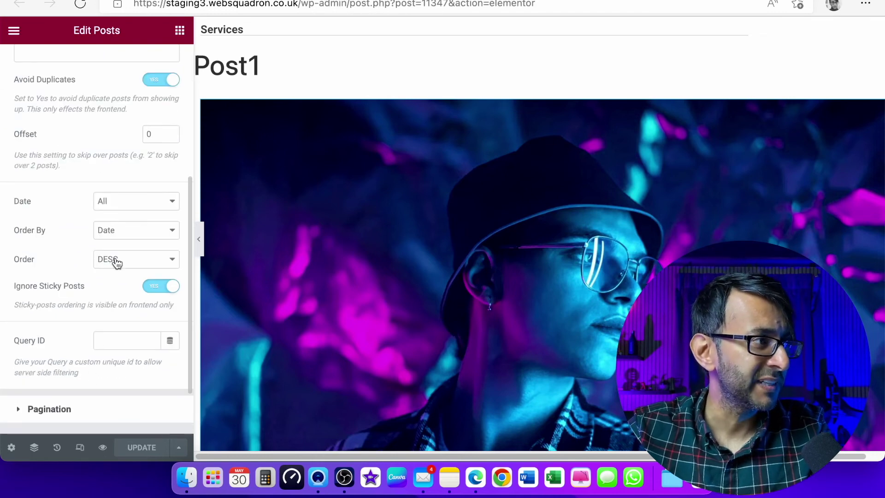
scroll(158, 92, "up", 1)
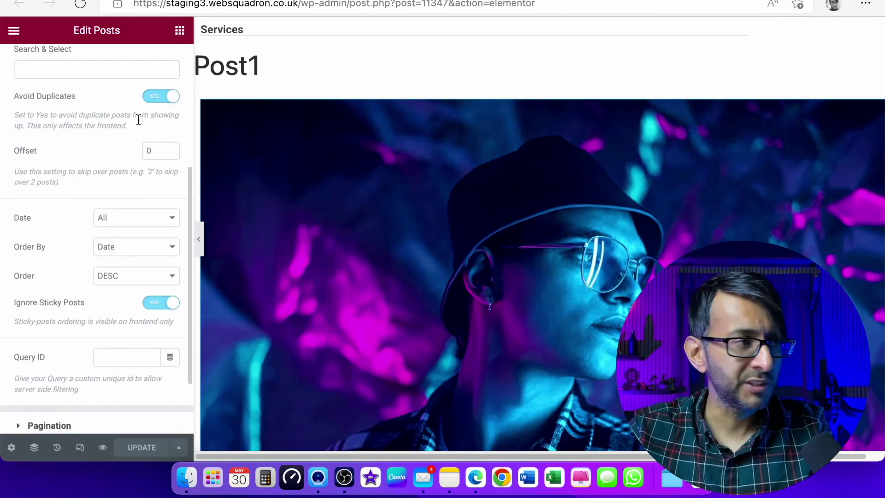